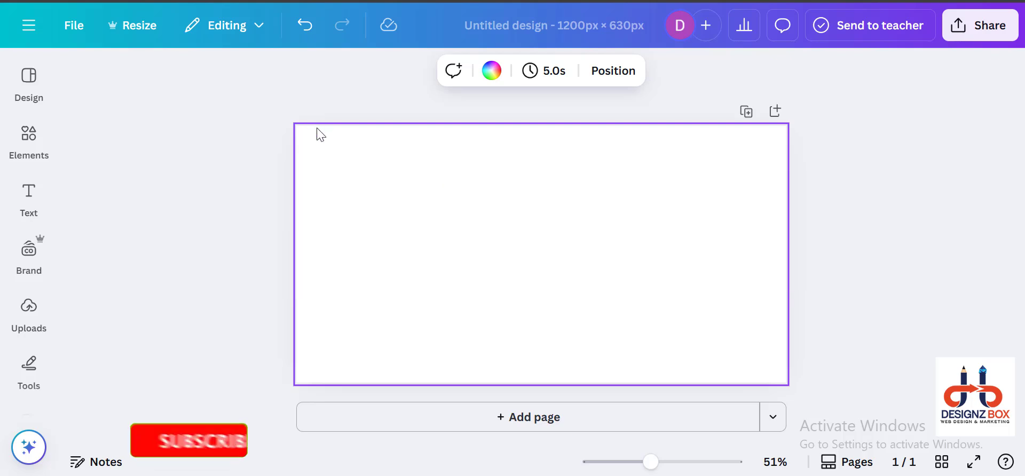
# Step: Add a circle shape to the page and enlarge it to about twice its size around the page centre
pyautogui.click(33, 135)
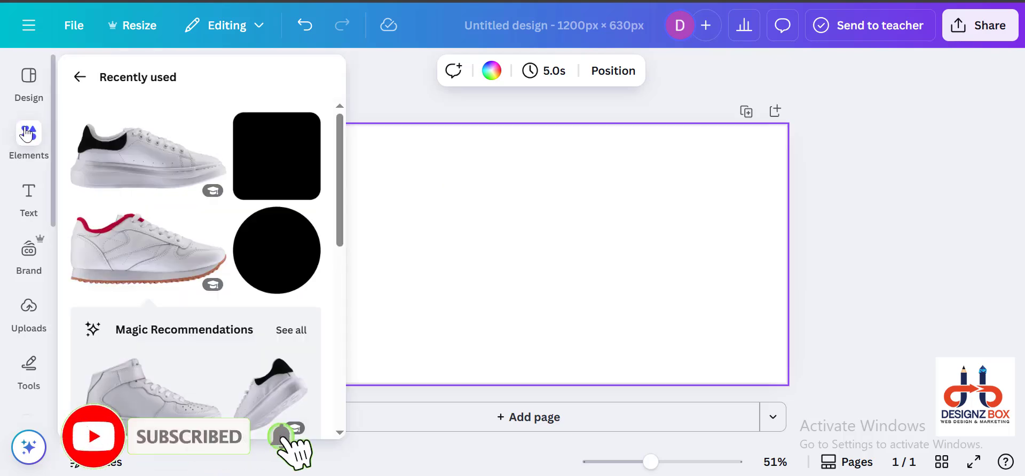
pyautogui.click(80, 71)
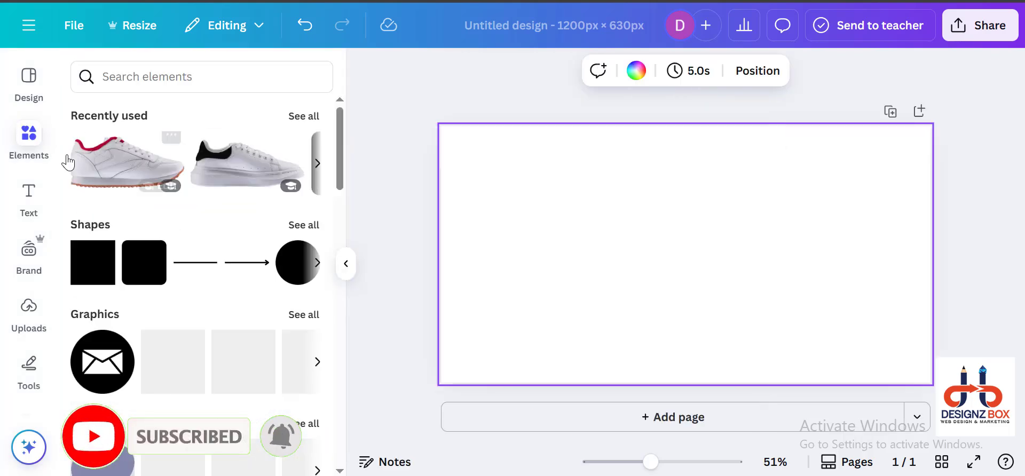
pyautogui.click(316, 266)
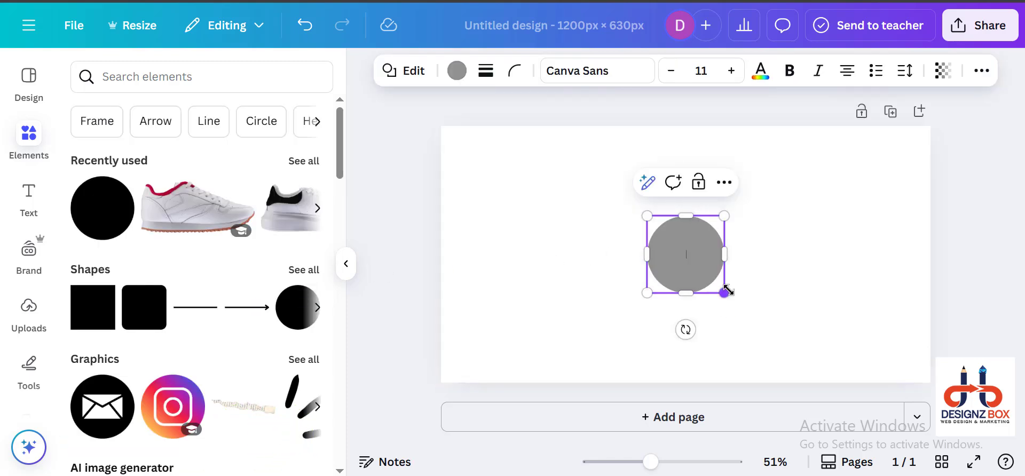
pyautogui.moveTo(725, 293); pyautogui.dragTo(759, 327)
pyautogui.click(681, 255)
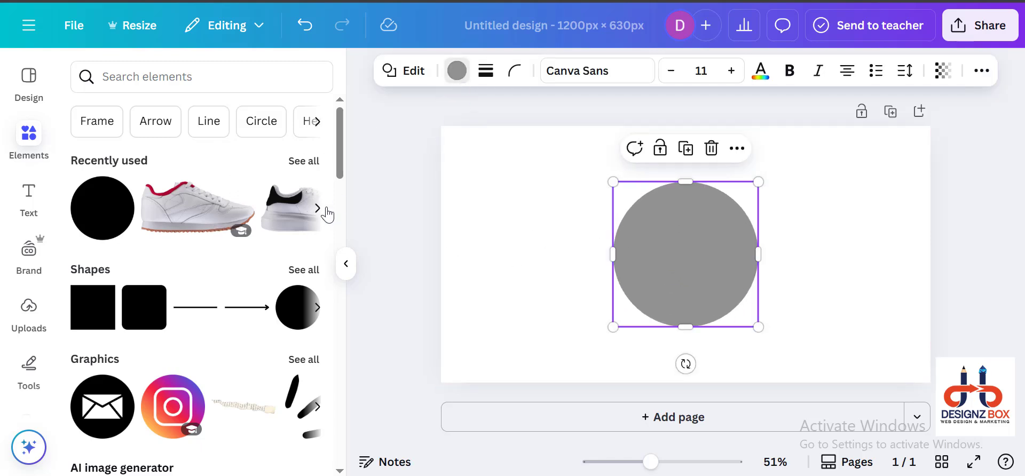
# Step: Fill the circle with solid black
pyautogui.click(456, 70)
pyautogui.click(88, 351)
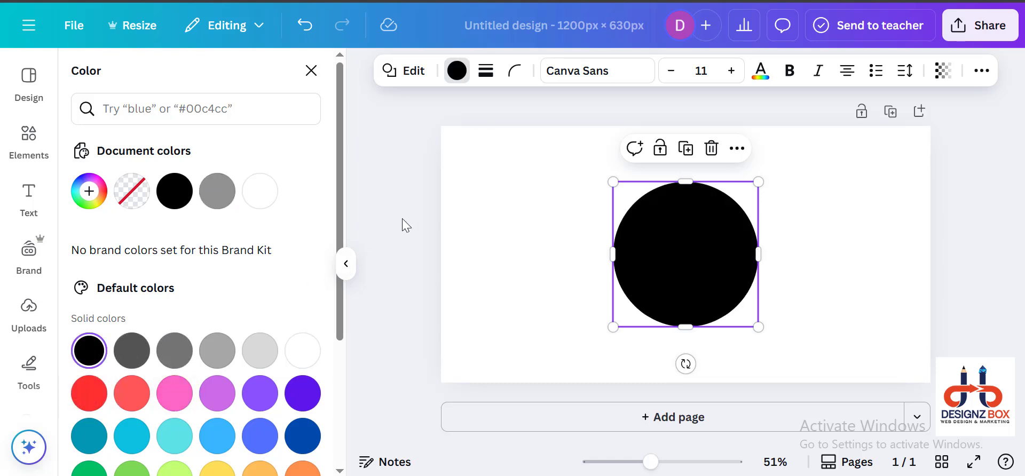
pyautogui.press('Escape')
# Step: Add the recently used white sneaker with red trim and shrink it to about half the circle's width at its centre
pyautogui.click(425, 216)
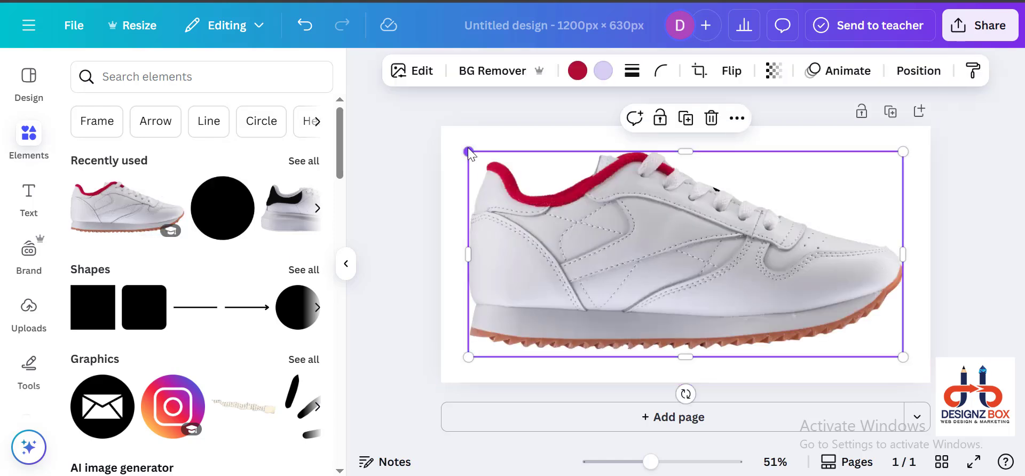
pyautogui.moveTo(468, 152); pyautogui.dragTo(653, 234)
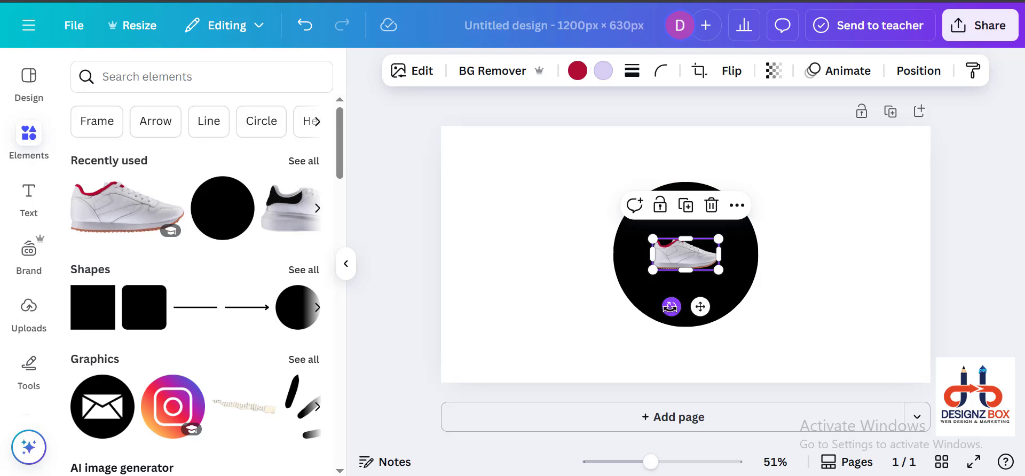
pyautogui.moveTo(671, 306)
pyautogui.mouseDown()
pyautogui.moveTo(727, 314)
pyautogui.moveTo(661, 311)
pyautogui.moveTo(671, 307)
pyautogui.mouseUp()
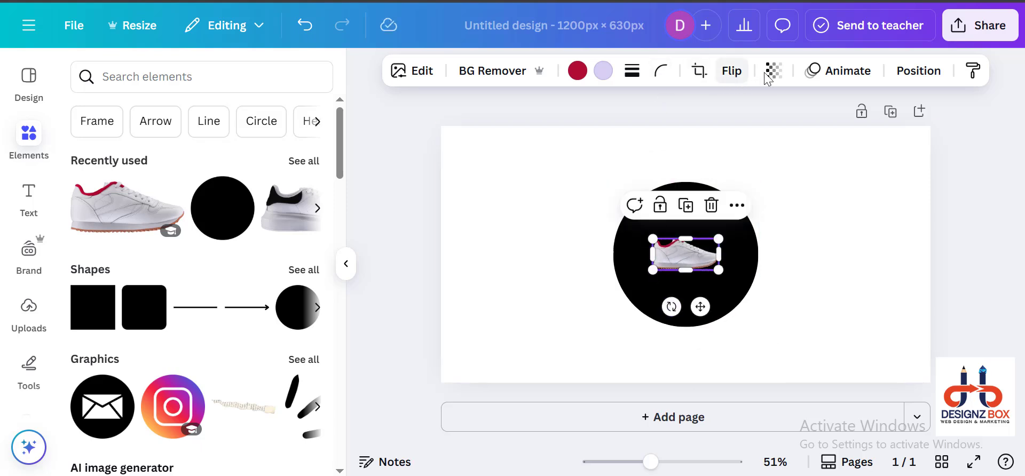
# Step: Flip the sneaker horizontally and move it onto the circle's right edge so its toe overlaps the circle
pyautogui.click(730, 71)
pyautogui.click(714, 113)
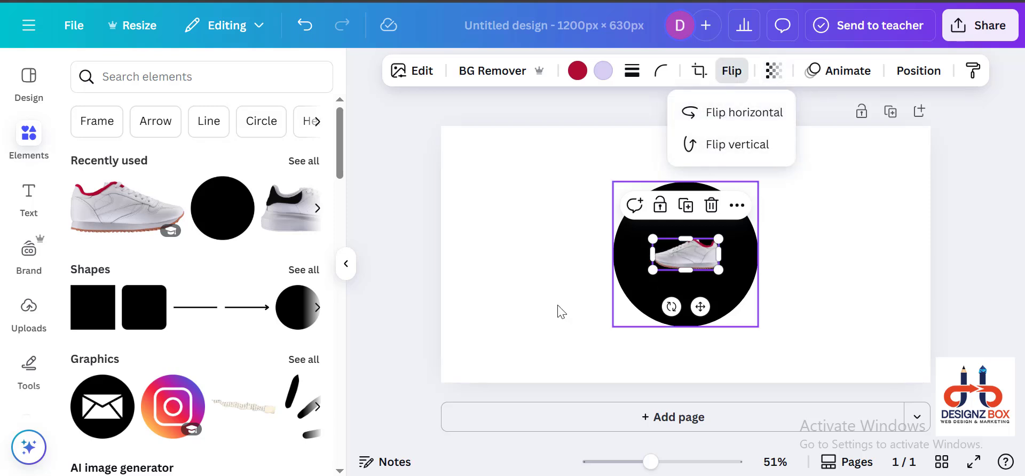
pyautogui.click(467, 313)
pyautogui.moveTo(687, 248); pyautogui.dragTo(758, 245)
pyautogui.click(540, 265)
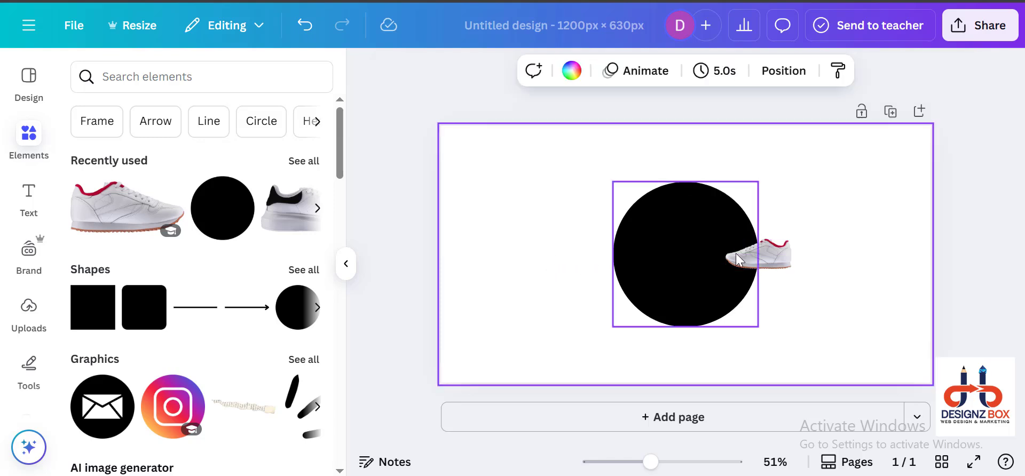
# Step: Duplicate the sneaker three times, placing one copy above the original and two stacked in the space left of the circle
pyautogui.click(757, 253)
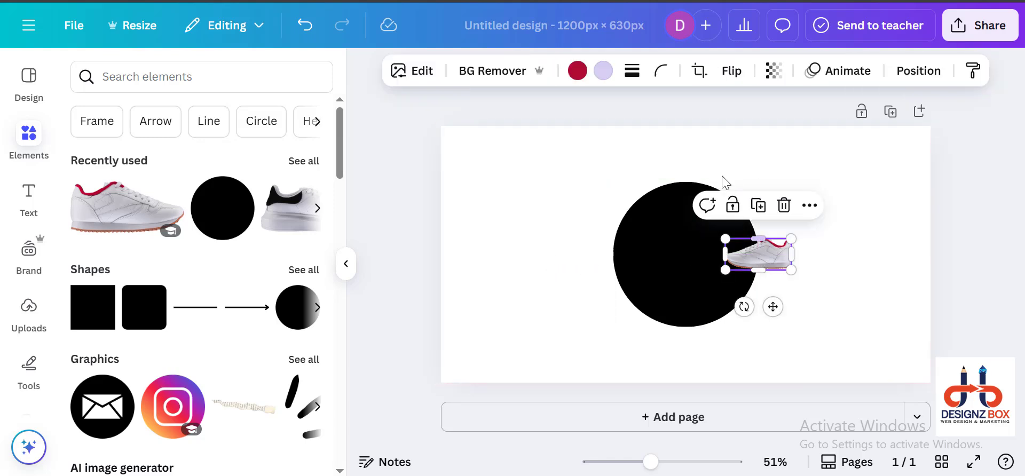
pyautogui.click(763, 210)
pyautogui.moveTo(769, 264); pyautogui.dragTo(762, 205)
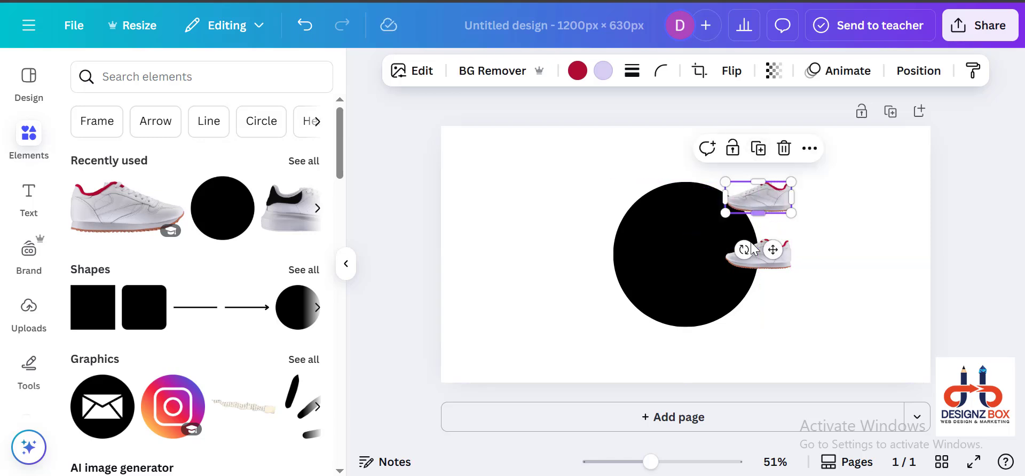
pyautogui.click(758, 147)
pyautogui.moveTo(723, 155); pyautogui.dragTo(558, 258)
pyautogui.click(561, 142)
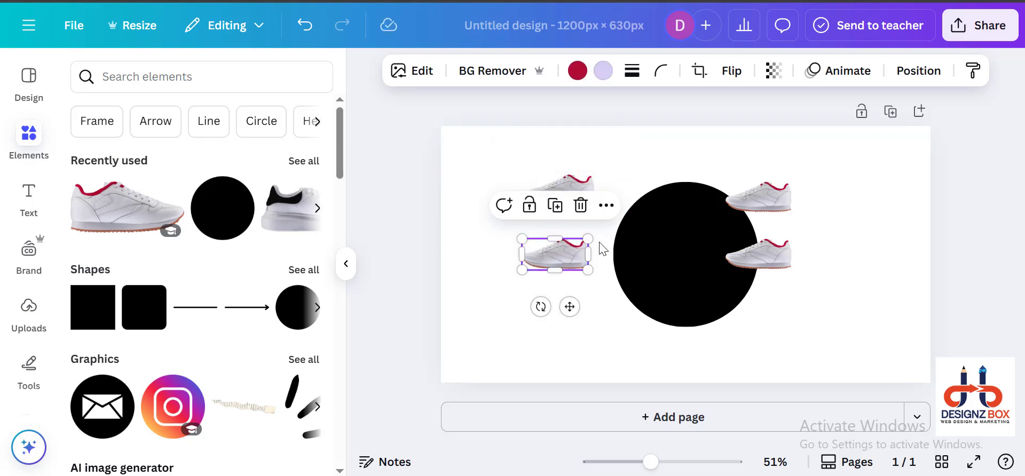
# Step: Recolour the red trim of the upper sneaker at the circle's right side to deep violet from the default solid colours
pyautogui.click(758, 250)
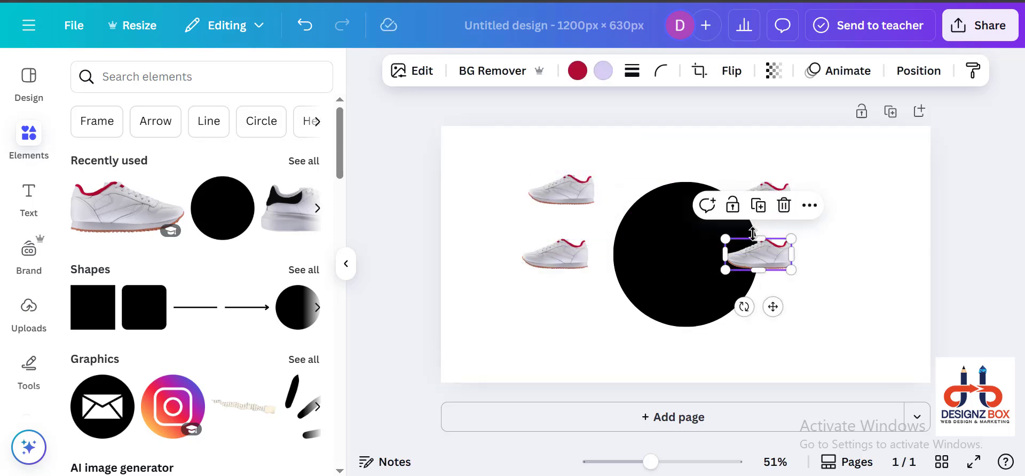
pyautogui.click(578, 71)
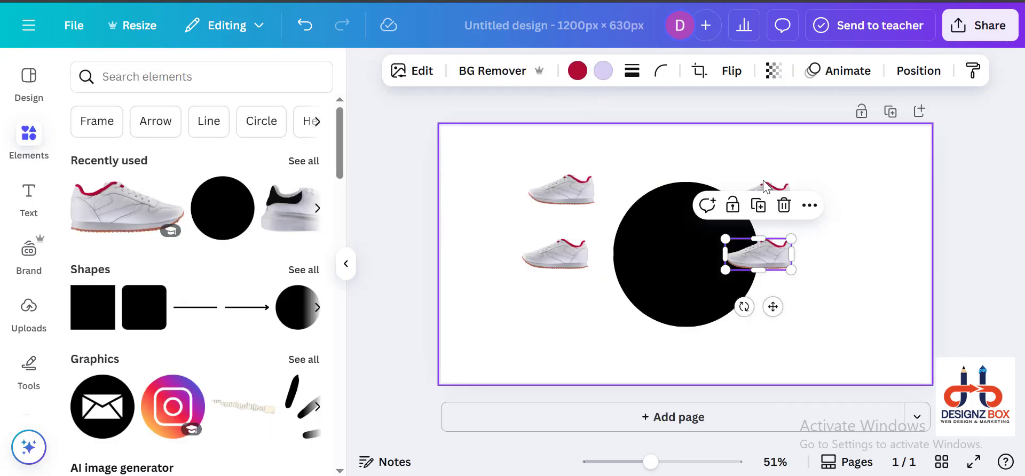
pyautogui.click(763, 185)
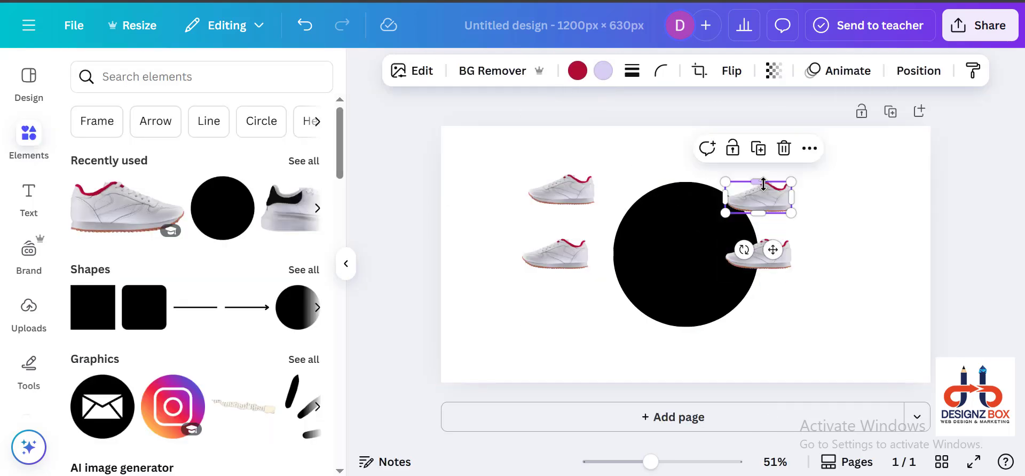
pyautogui.click(577, 71)
pyautogui.scroll(-2, 155, 414)
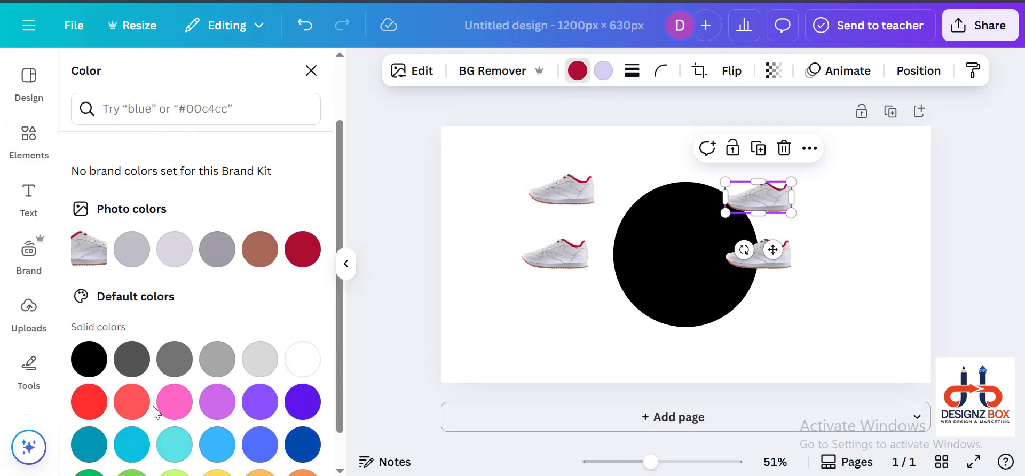
pyautogui.click(293, 365)
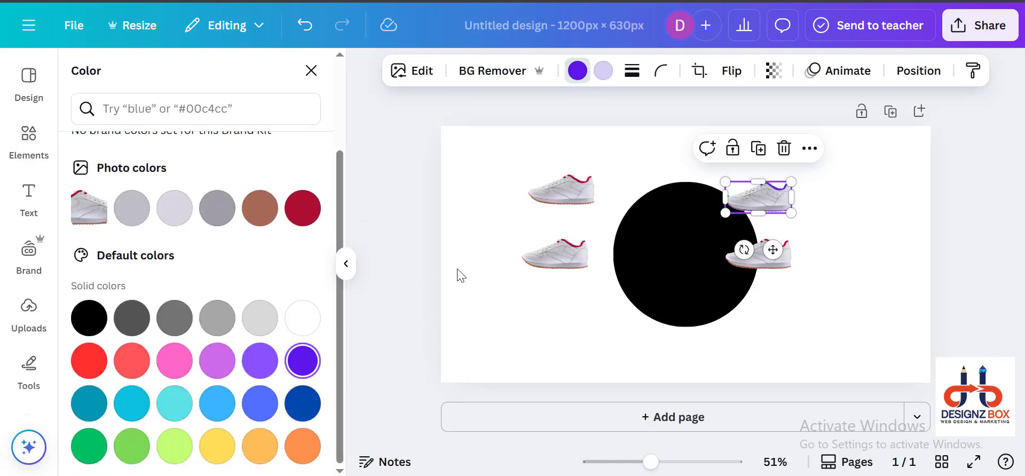
pyautogui.click(511, 160)
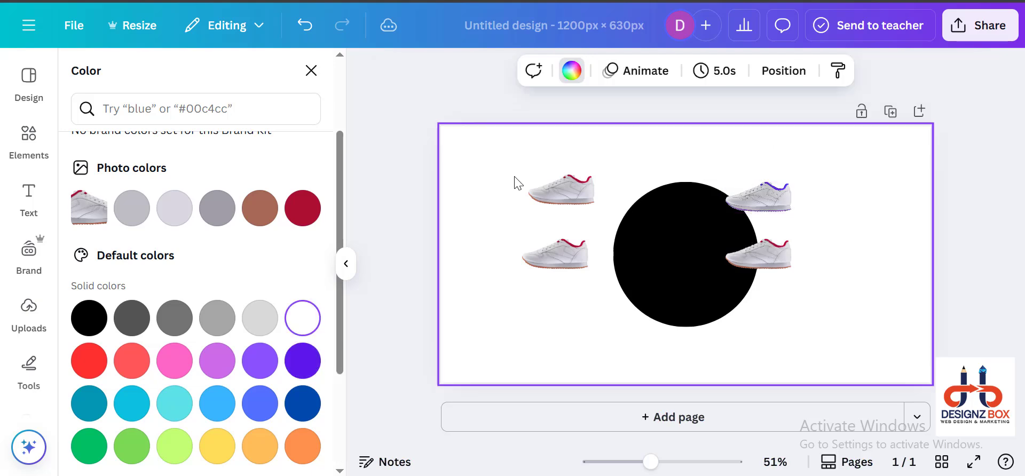
# Step: Recolour the red trim of the upper sneaker left of the circle to light blue
pyautogui.click(552, 190)
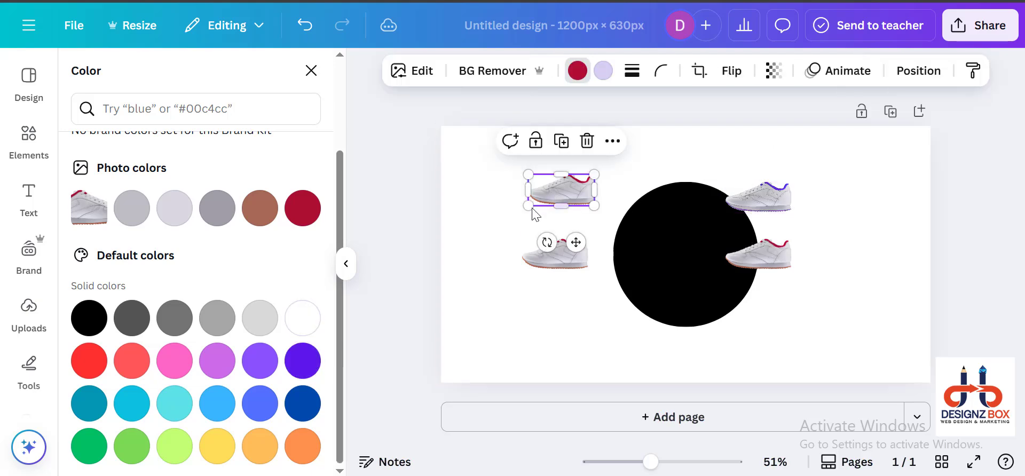
pyautogui.click(577, 71)
pyautogui.click(577, 70)
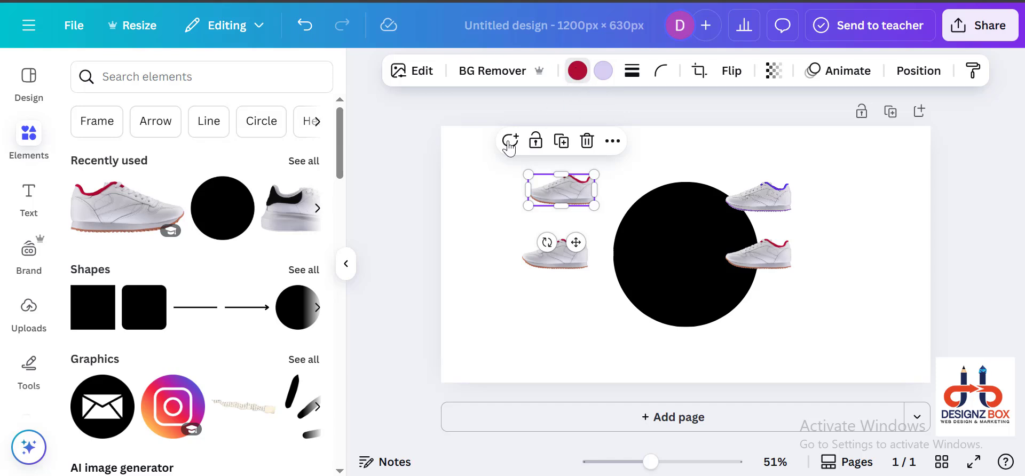
pyautogui.scroll(-3, 160, 321)
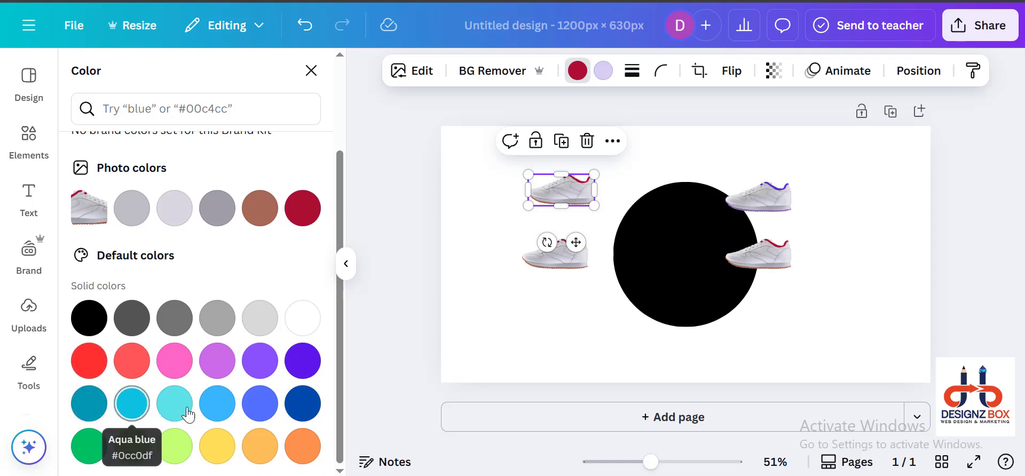
pyautogui.click(230, 401)
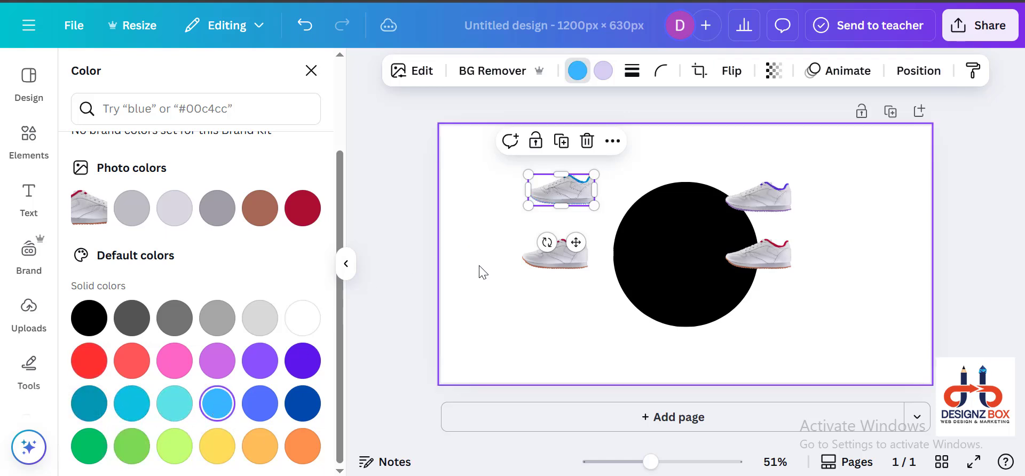
pyautogui.click(494, 280)
# Step: Recolour the red trim of the lower sneaker left of the circle to green
pyautogui.click(549, 264)
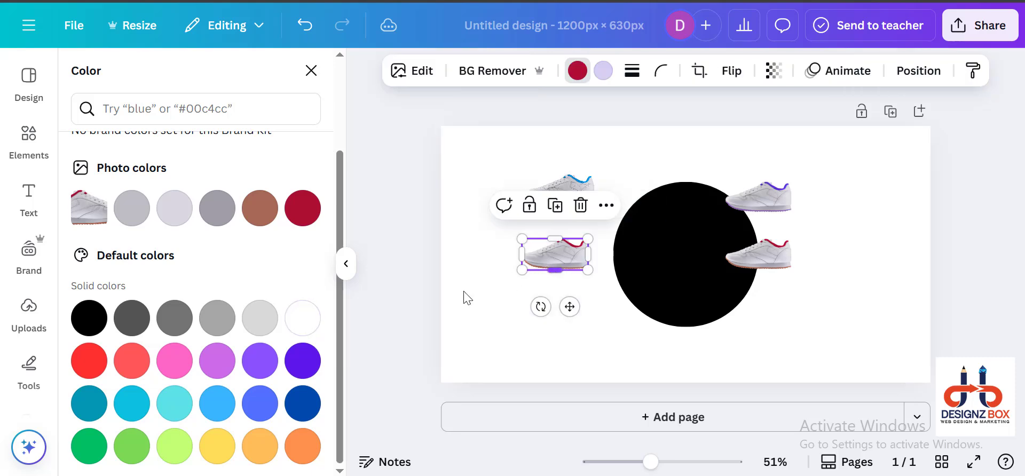
pyautogui.click(577, 70)
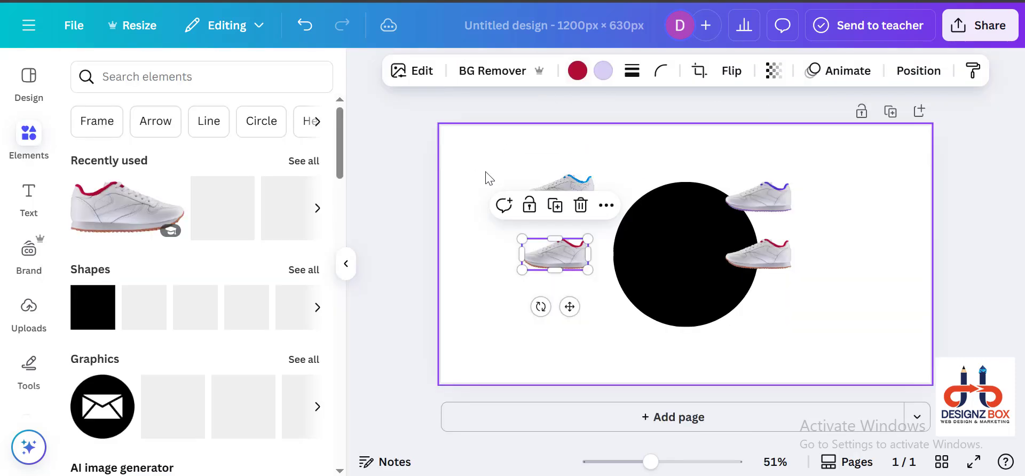
pyautogui.click(577, 70)
pyautogui.scroll(-3, 113, 368)
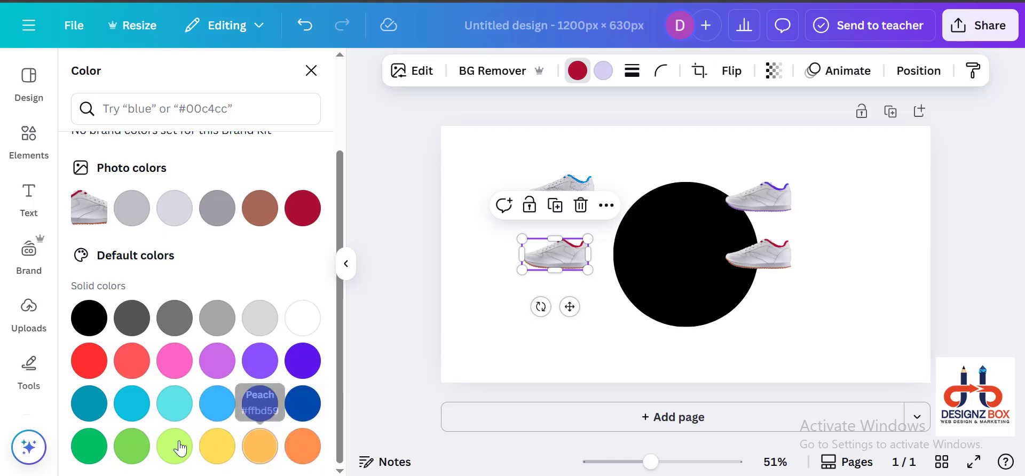
pyautogui.click(94, 454)
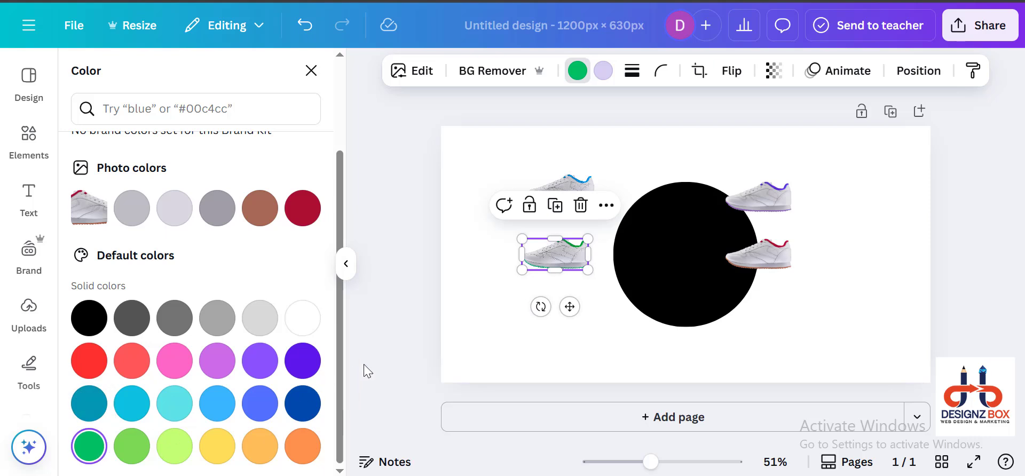
pyautogui.click(464, 341)
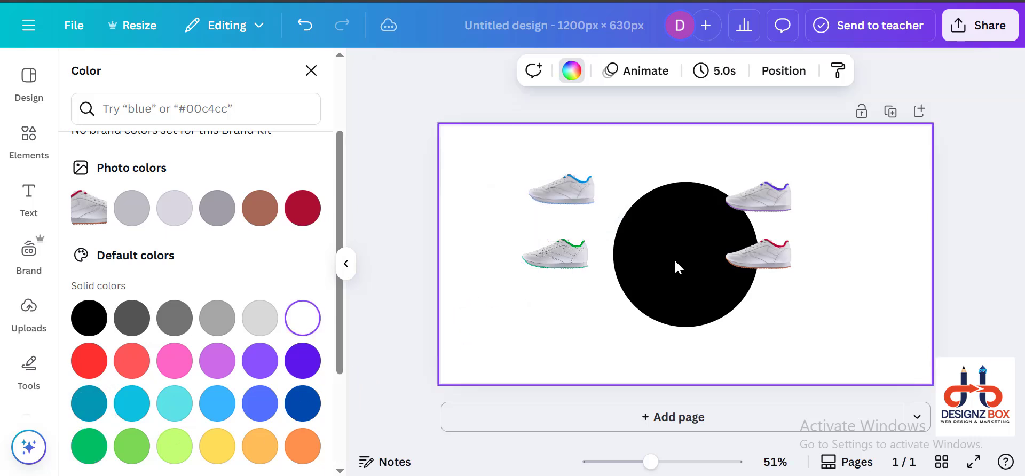
# Step: Rotate the violet sneaker upright with its toe pointing down and centre it on the circle's top edge
pyautogui.click(771, 197)
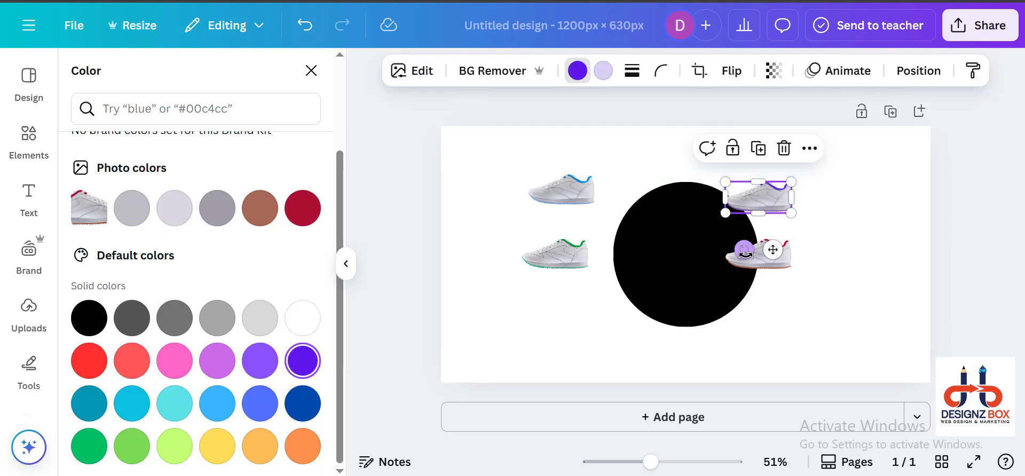
pyautogui.moveTo(744, 249); pyautogui.dragTo(864, 208)
pyautogui.moveTo(755, 202); pyautogui.dragTo(684, 183)
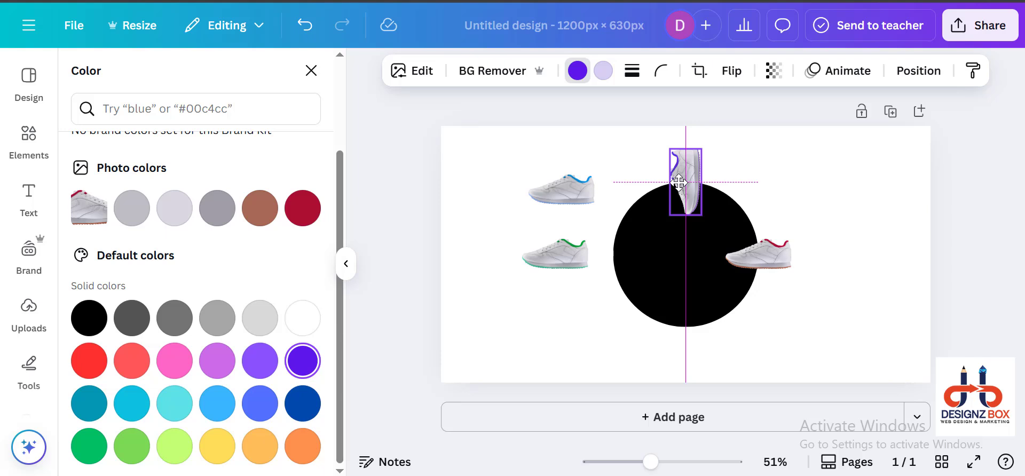
pyautogui.moveTo(678, 182); pyautogui.dragTo(678, 182)
pyautogui.click(551, 307)
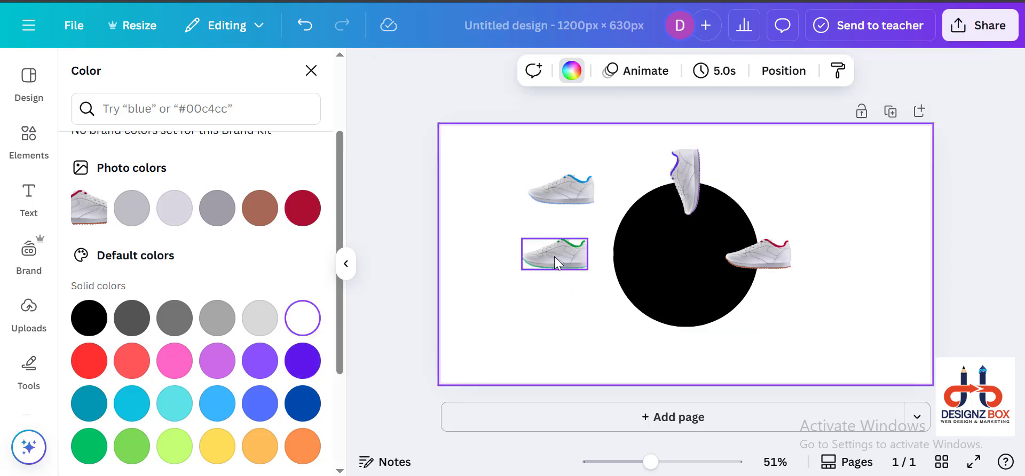
# Step: Rotate the green sneaker upside down with its toe pointing right and place it on the circle's left edge
pyautogui.click(554, 256)
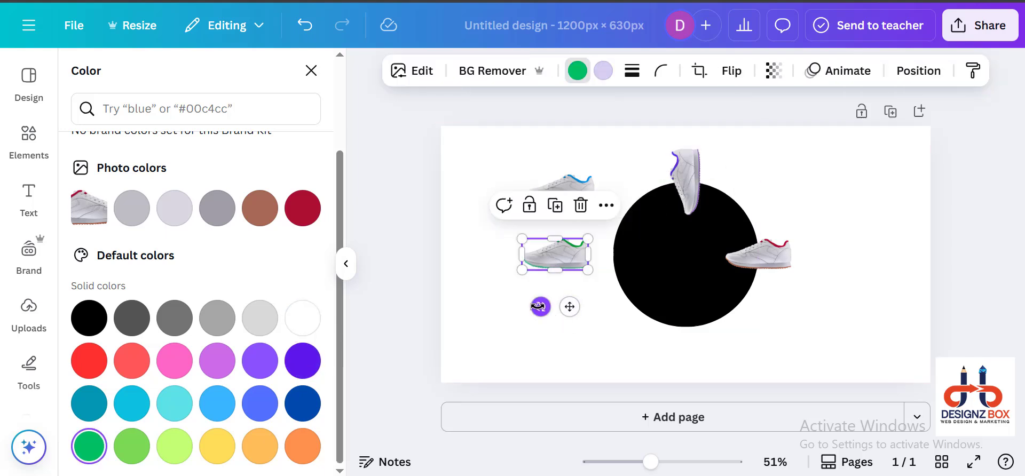
pyautogui.moveTo(542, 308); pyautogui.dragTo(565, 180)
pyautogui.moveTo(549, 251); pyautogui.dragTo(600, 257)
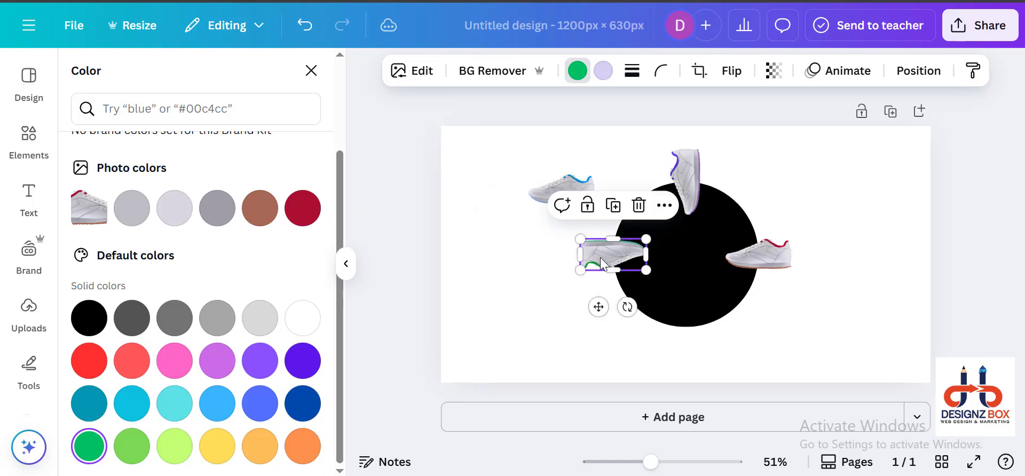
pyautogui.click(531, 251)
# Step: Rotate the light blue sneaker upright with its toe pointing up and centre it on the circle's bottom edge
pyautogui.click(556, 180)
pyautogui.moveTo(547, 235); pyautogui.dragTo(571, 302)
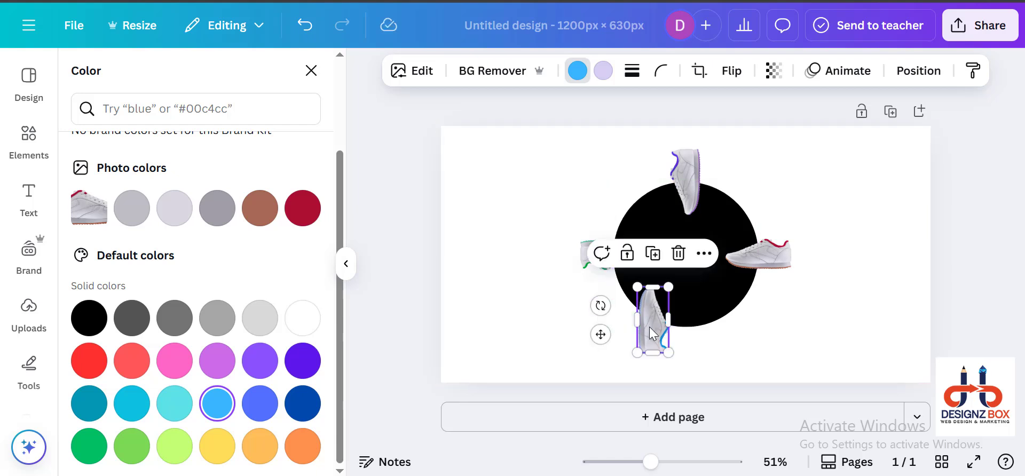
pyautogui.moveTo(652, 333); pyautogui.dragTo(685, 332)
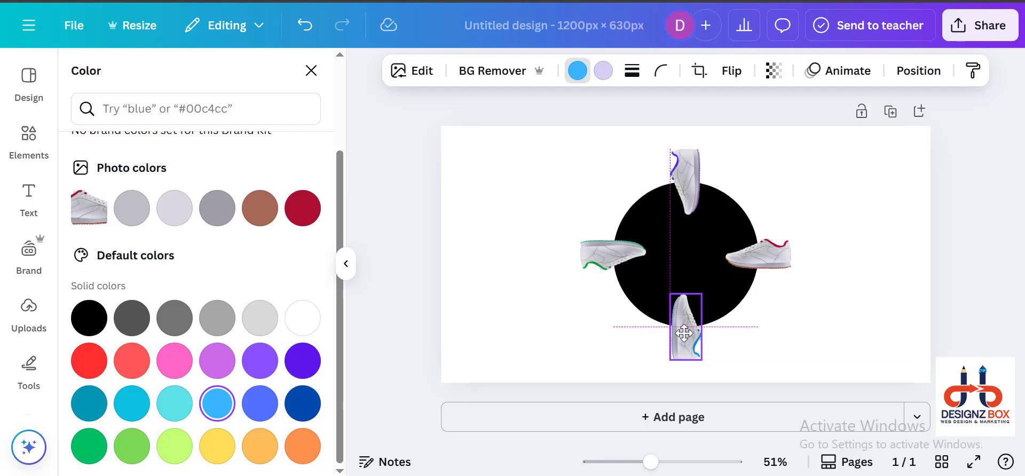
# Step: Group the black circle and all four sneakers into one object
pyautogui.click(555, 313)
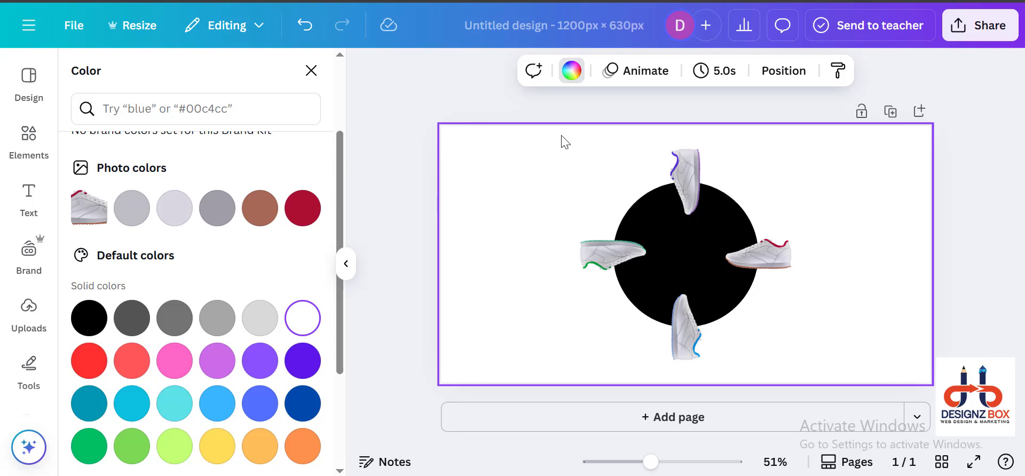
pyautogui.moveTo(558, 143); pyautogui.dragTo(834, 363)
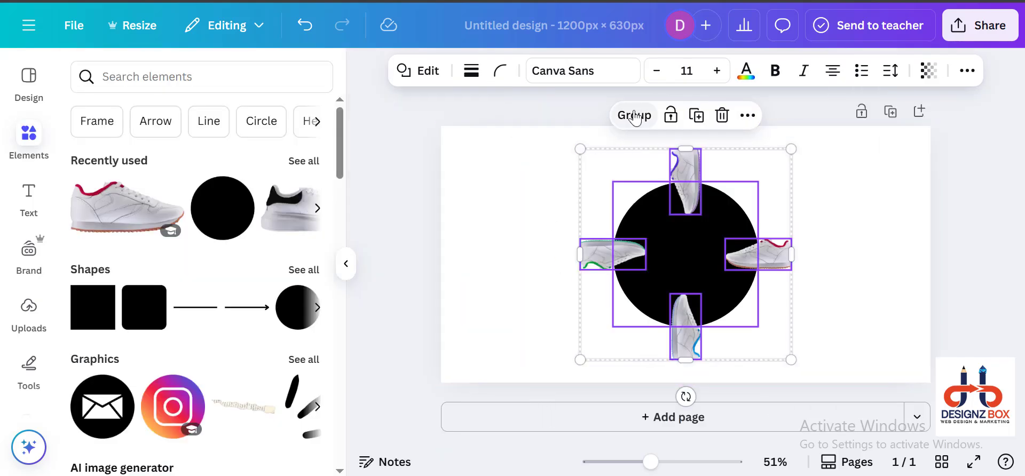
pyautogui.click(625, 114)
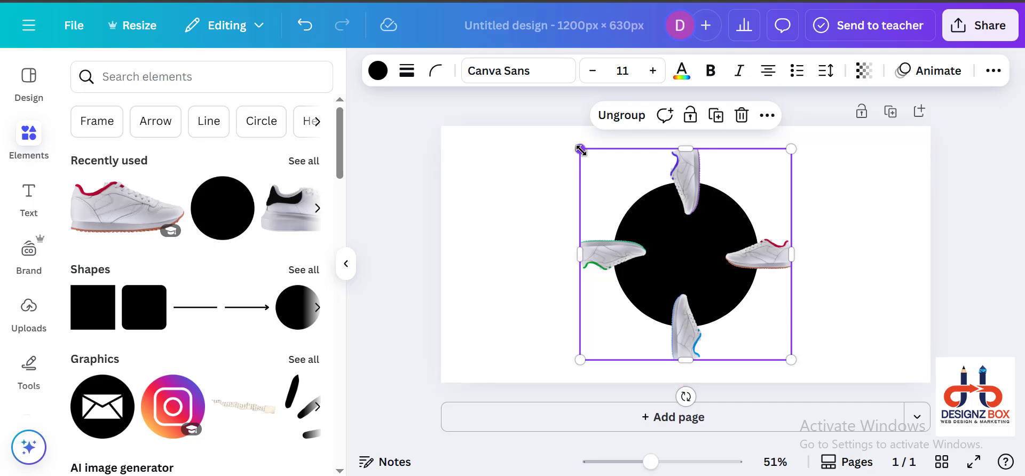
# Step: Enlarge the group and shift it past the page's left edge, keeping only the red-trimmed sneaker fully in view
pyautogui.moveTo(580, 150); pyautogui.dragTo(521, 89)
pyautogui.moveTo(706, 304); pyautogui.dragTo(584, 302)
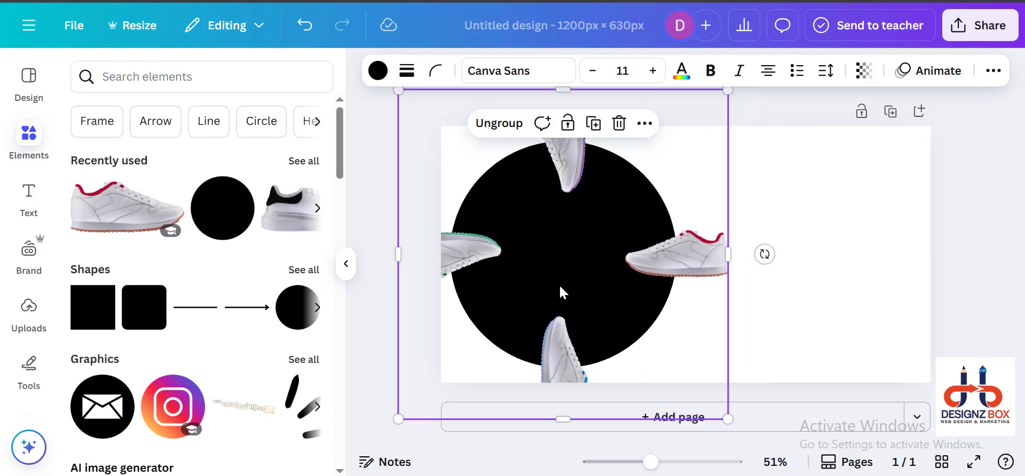
pyautogui.scroll(-5, 560, 284)
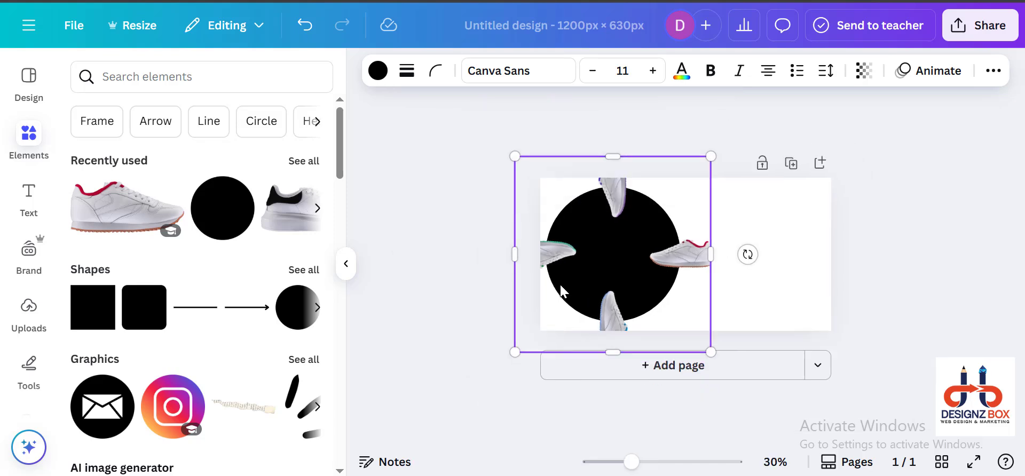
pyautogui.click(350, 271)
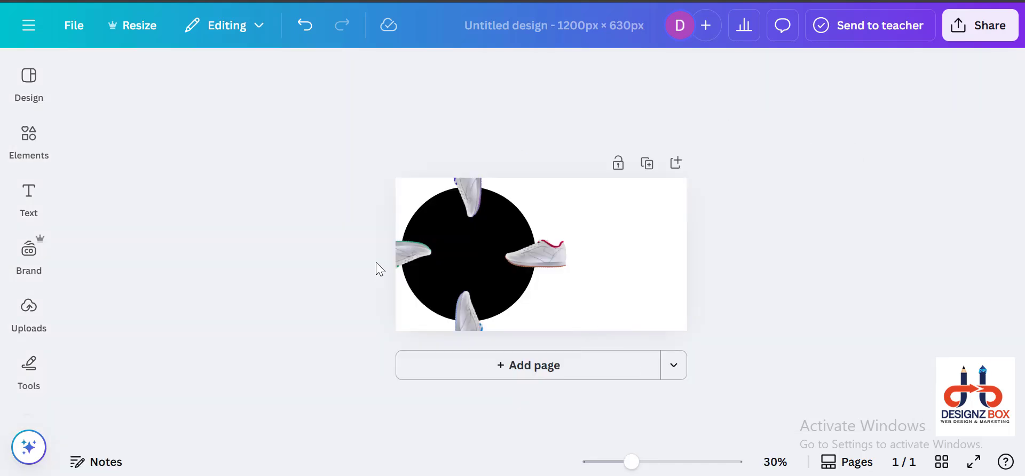
pyautogui.doubleClick(406, 205)
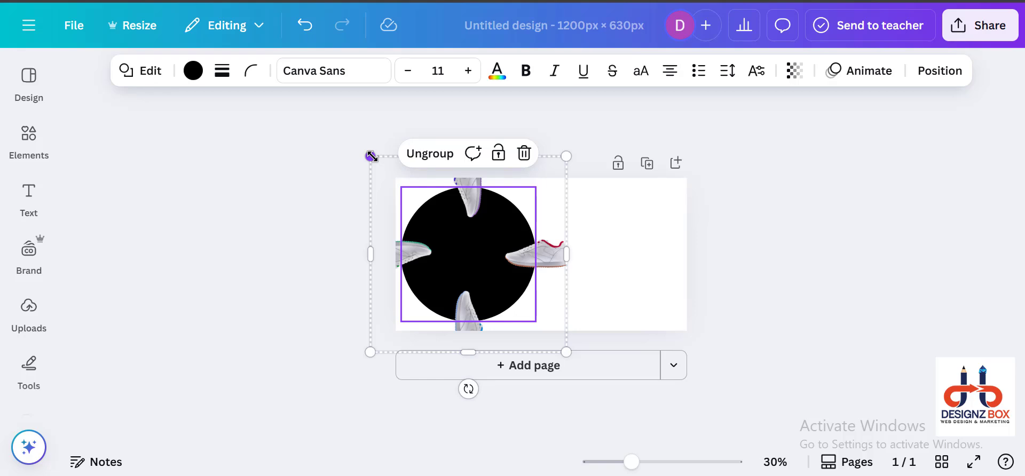
pyautogui.moveTo(372, 157); pyautogui.dragTo(289, 74)
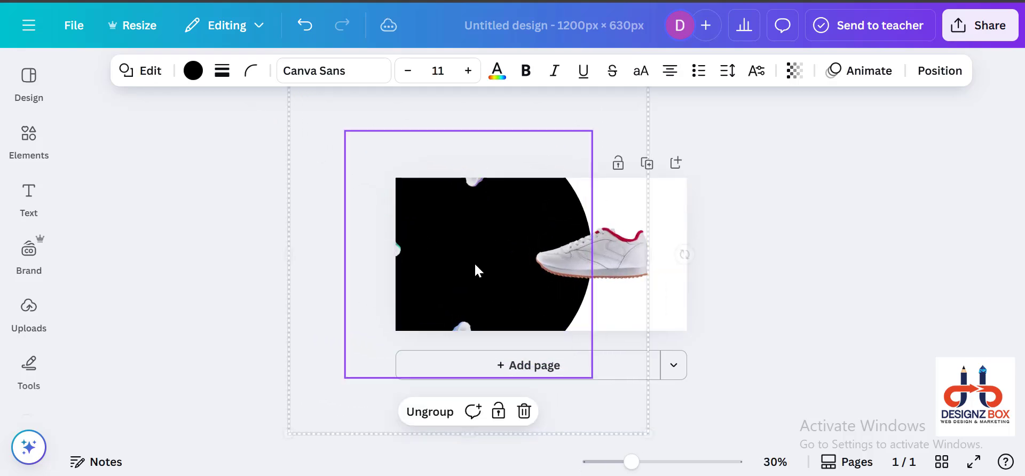
pyautogui.moveTo(475, 255); pyautogui.dragTo(372, 254)
# Step: Add a dark rounded square, enlarge it and place it in the white area right of the sneaker
pyautogui.click(741, 262)
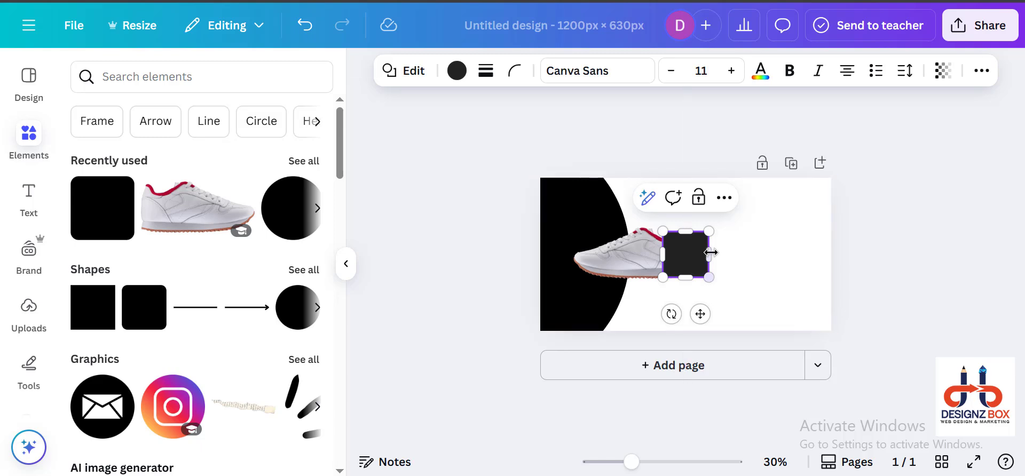
pyautogui.scroll(2, 671, 334)
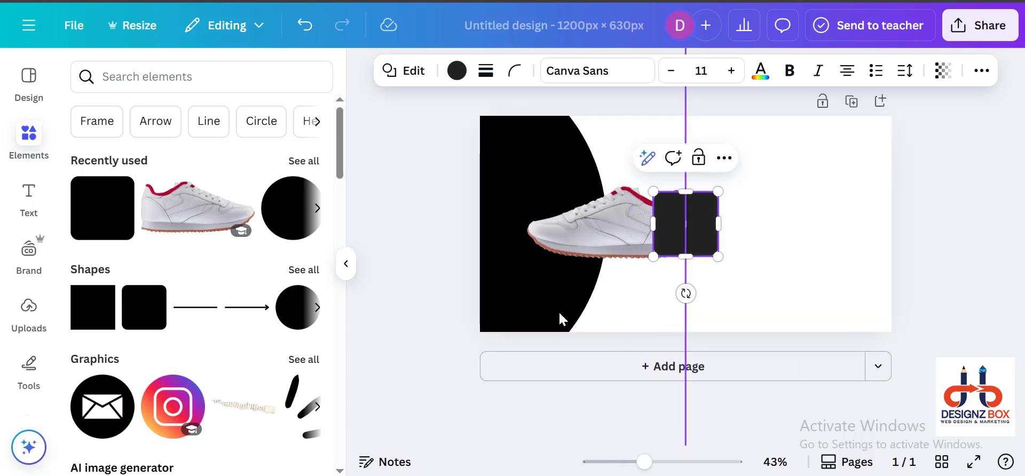
pyautogui.click(346, 263)
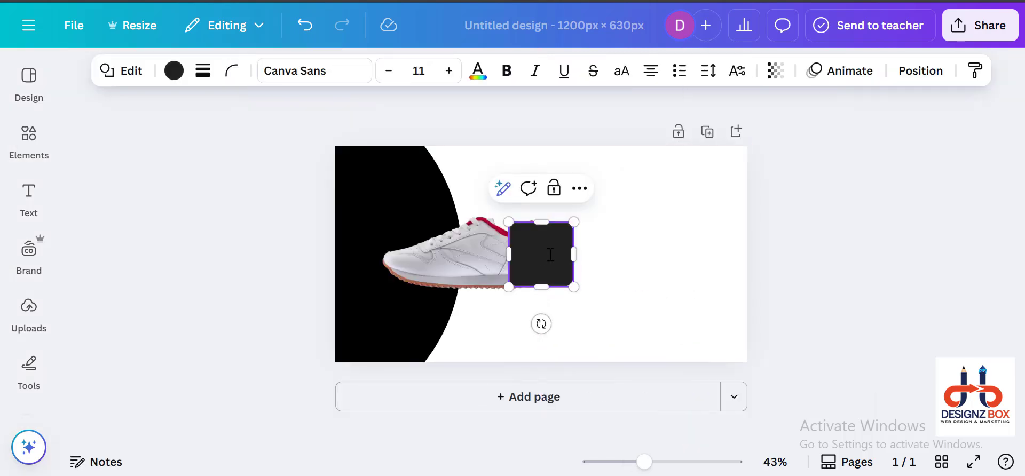
pyautogui.click(666, 261)
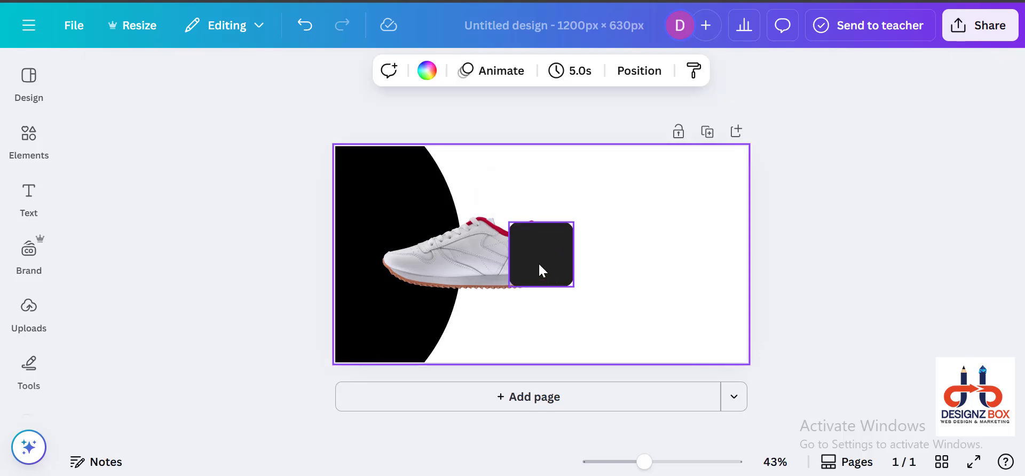
pyautogui.moveTo(540, 270); pyautogui.dragTo(740, 324)
pyautogui.moveTo(687, 297); pyautogui.dragTo(659, 298)
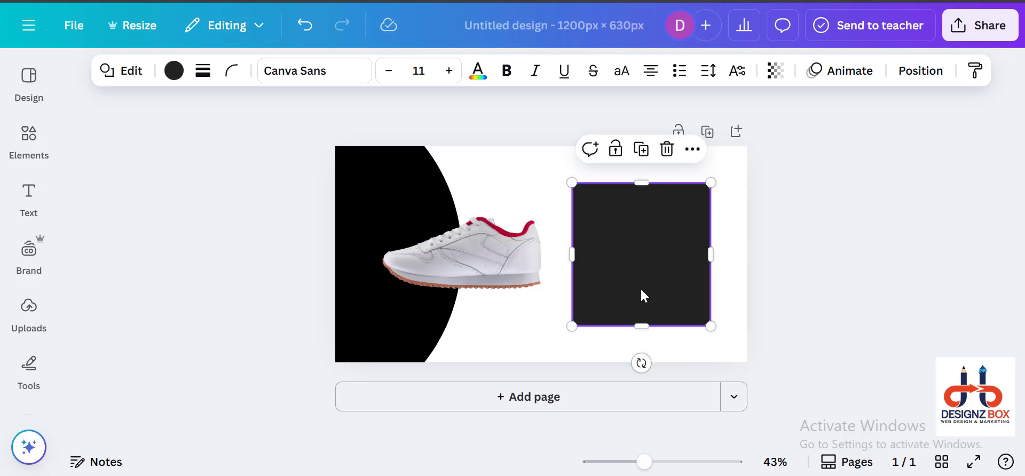
# Step: Switch to ChatGPT, copy the sports shoes slogan from "Power your performance" through "feel better!", and return to Canva
pyautogui.hotkey('alt', 'Tab')
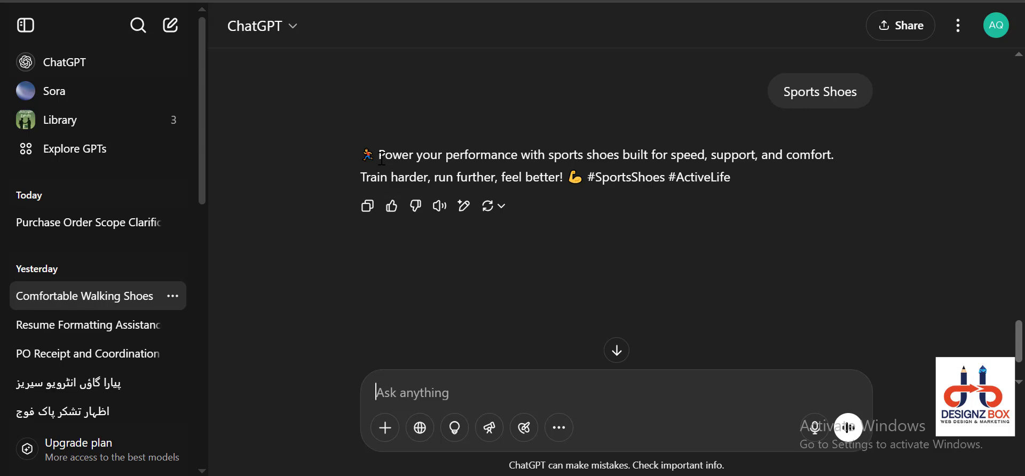
pyautogui.moveTo(379, 155); pyautogui.dragTo(547, 185)
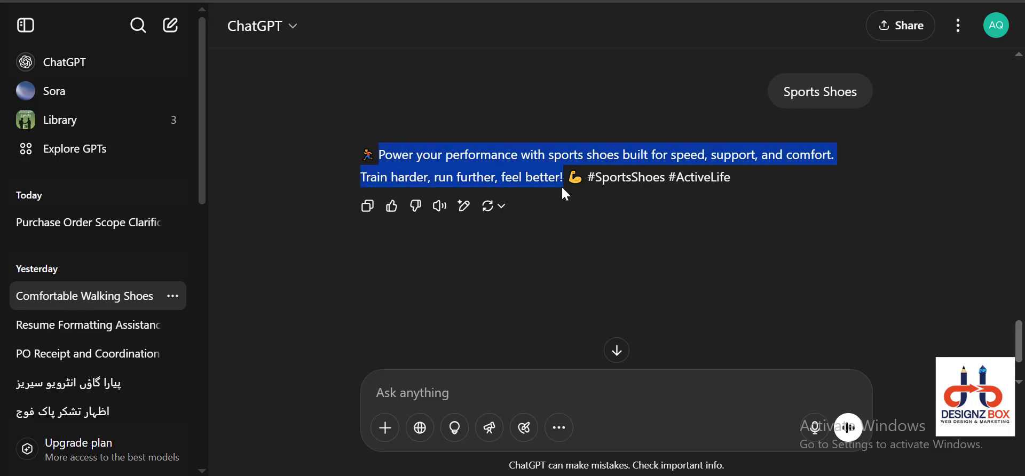
pyautogui.hotkey('alt', 'Tab')
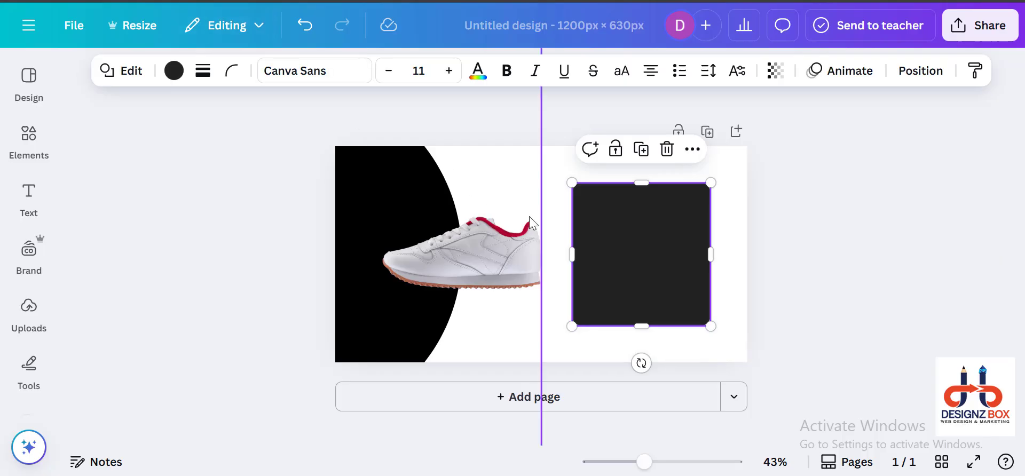
# Step: Add a subheading text box to the page and fill it with the copied sports shoes slogan
pyautogui.click(210, 236)
pyautogui.click(29, 194)
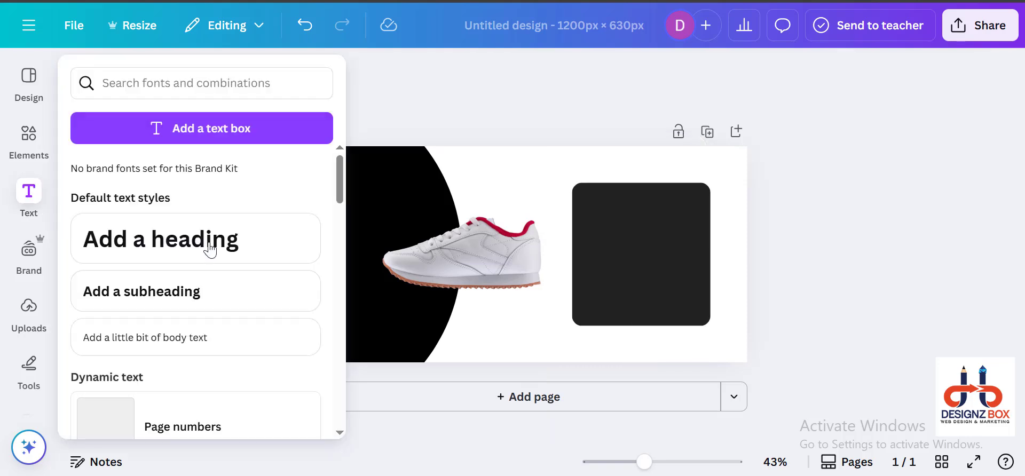
pyautogui.click(22, 200)
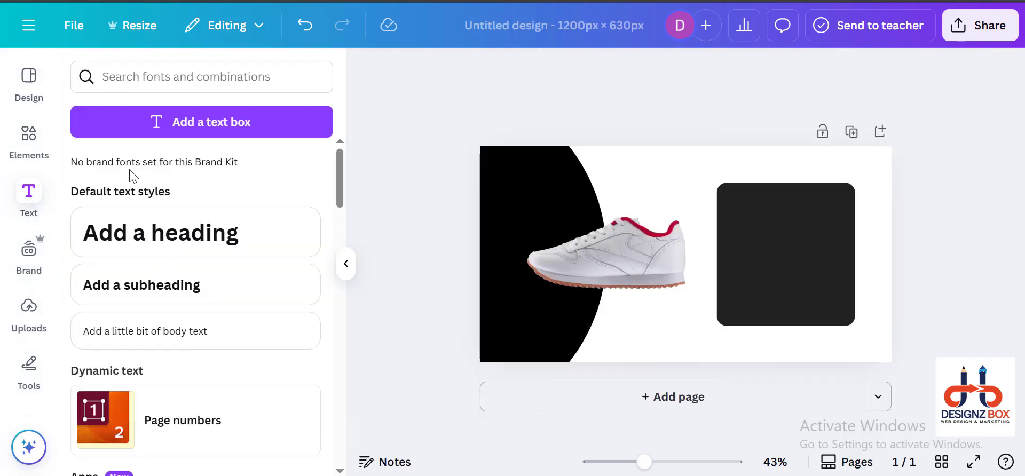
pyautogui.click(177, 294)
pyautogui.write('Power your performance with sports shoes built for speed, support, and comfort. Train harder, run further, feel better!')
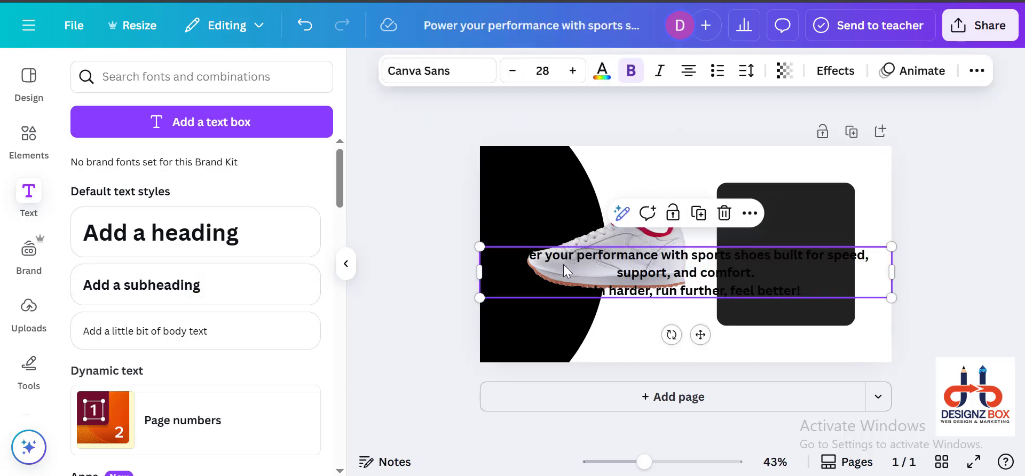
# Step: Narrow the slogan text box, widen the rounded square to the same width, and centre the text on the square
pyautogui.moveTo(478, 271); pyautogui.dragTo(710, 262)
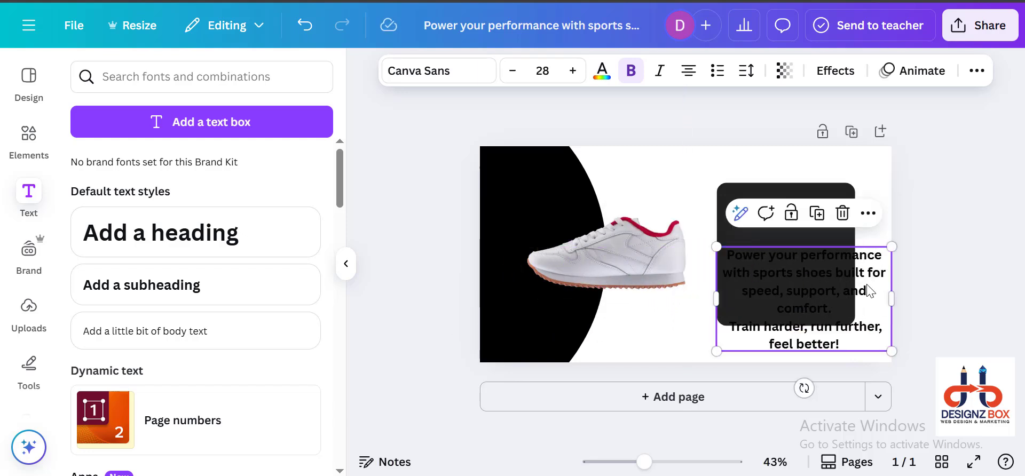
pyautogui.moveTo(891, 298); pyautogui.dragTo(875, 298)
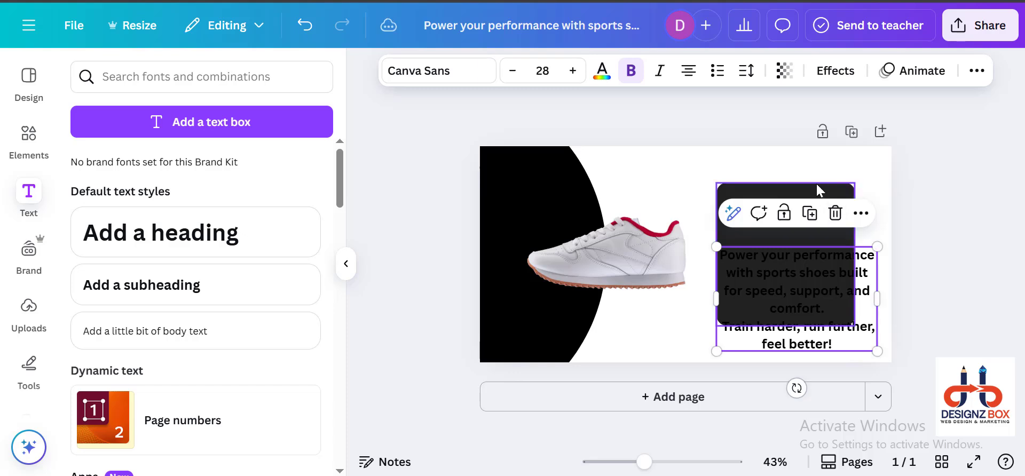
pyautogui.click(856, 231)
pyautogui.moveTo(855, 255); pyautogui.dragTo(877, 257)
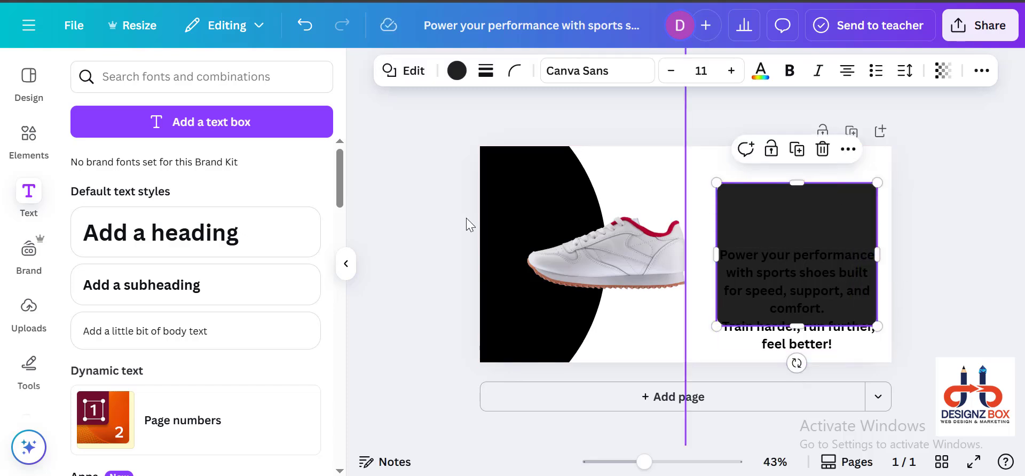
pyautogui.click(522, 115)
pyautogui.moveTo(765, 318); pyautogui.dragTo(766, 273)
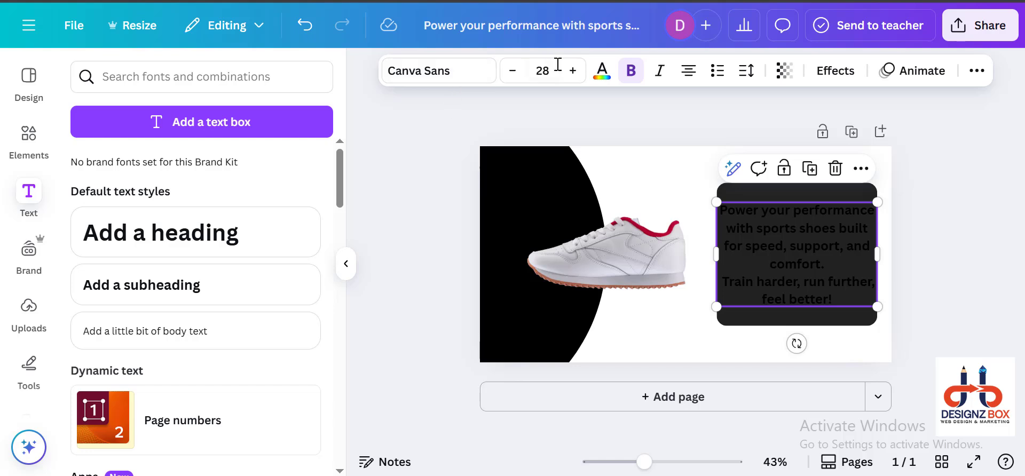
# Step: Change the slogan's text colour to white
pyautogui.click(601, 70)
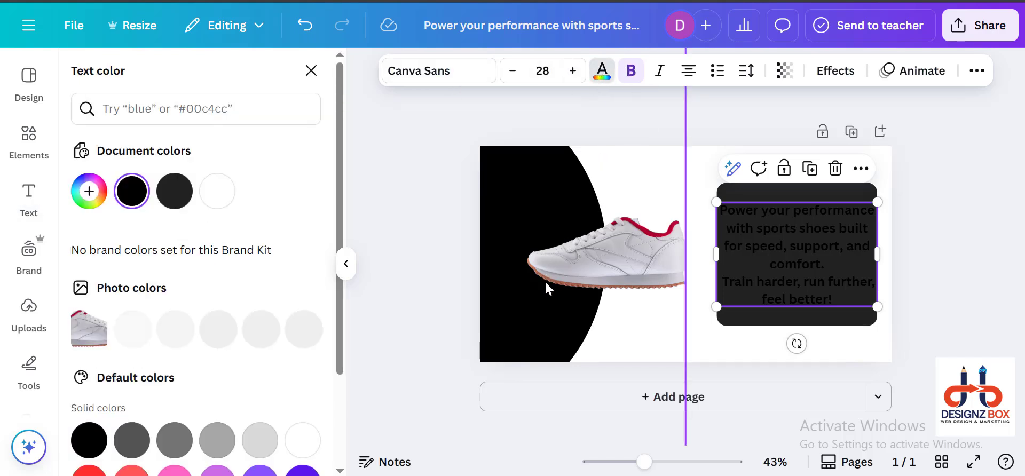
pyautogui.click(602, 70)
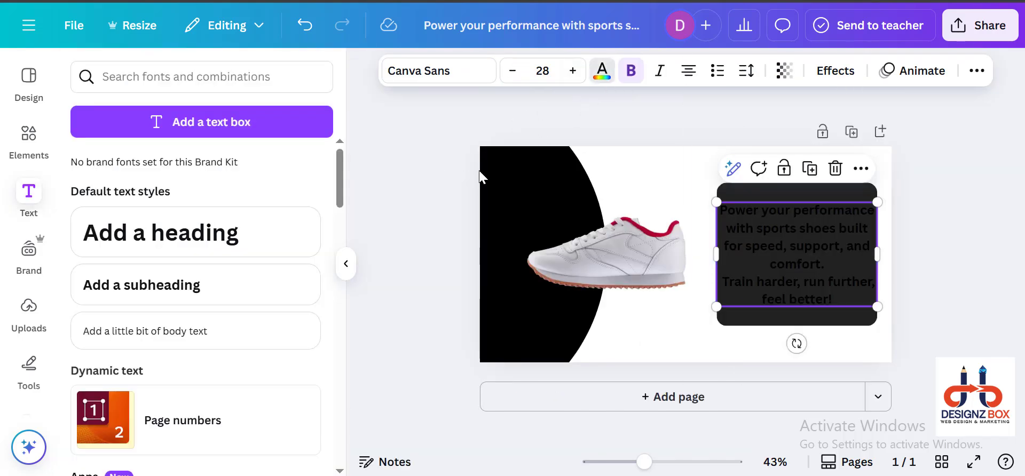
pyautogui.click(602, 71)
pyautogui.click(217, 190)
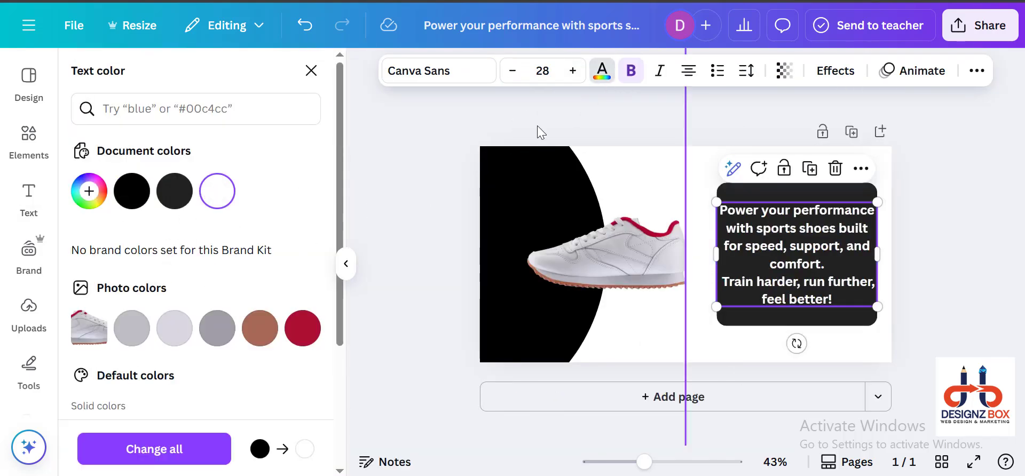
pyautogui.click(601, 71)
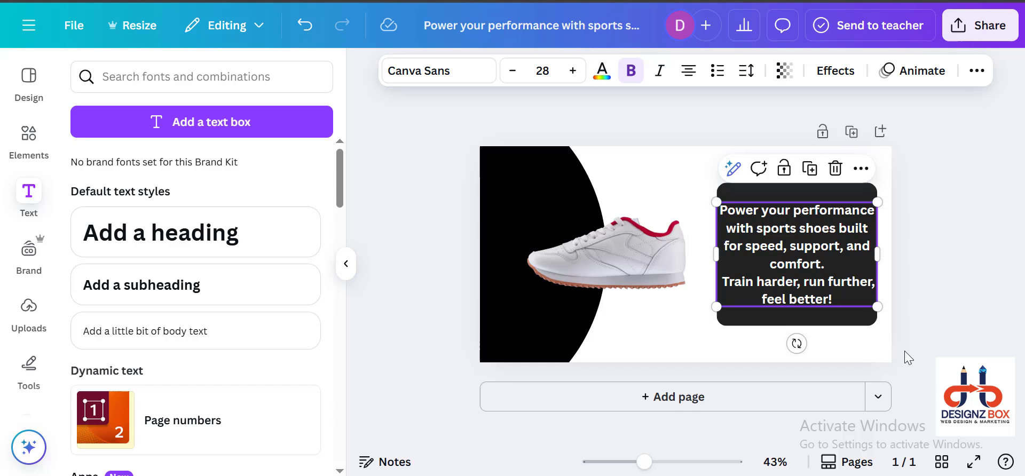
pyautogui.click(935, 334)
# Step: Recolour the rounded square behind the slogan to the sneaker's crimson photo colour #ad0f33
pyautogui.moveTo(590, 255); pyautogui.dragTo(628, 243)
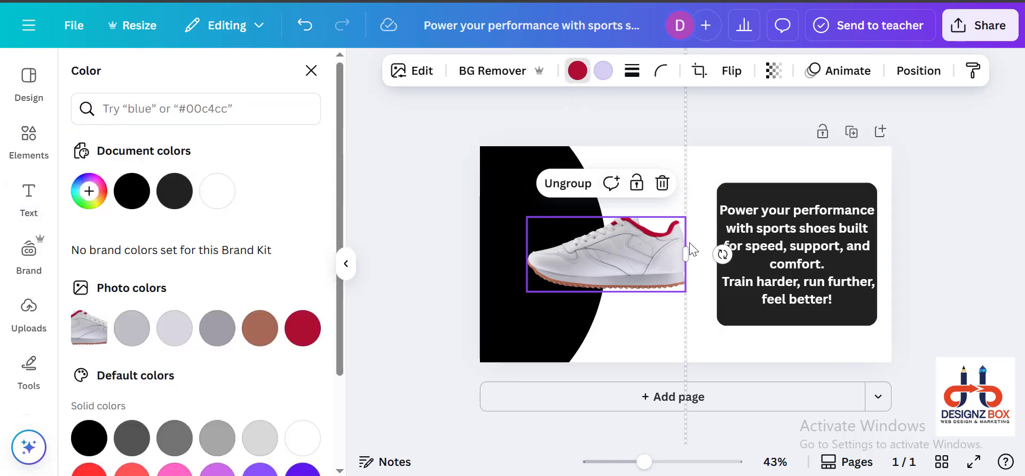
pyautogui.click(766, 189)
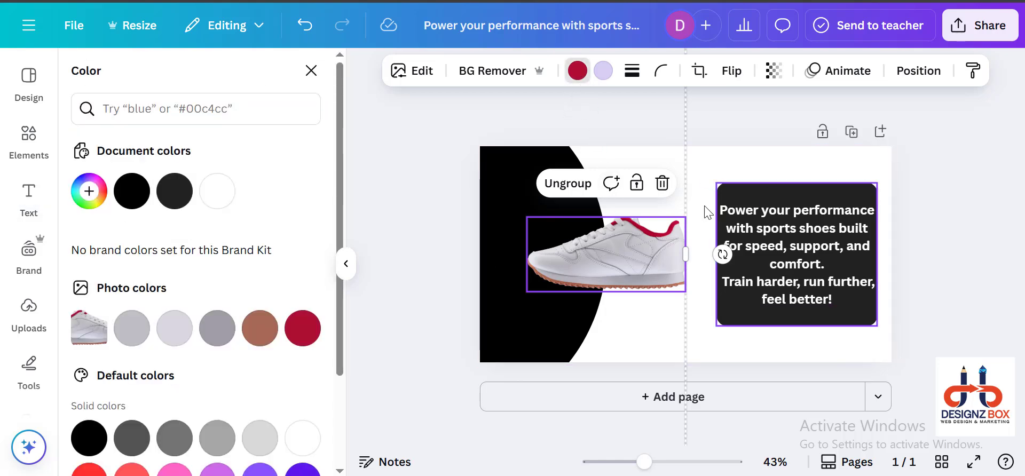
pyautogui.click(302, 329)
pyautogui.click(439, 265)
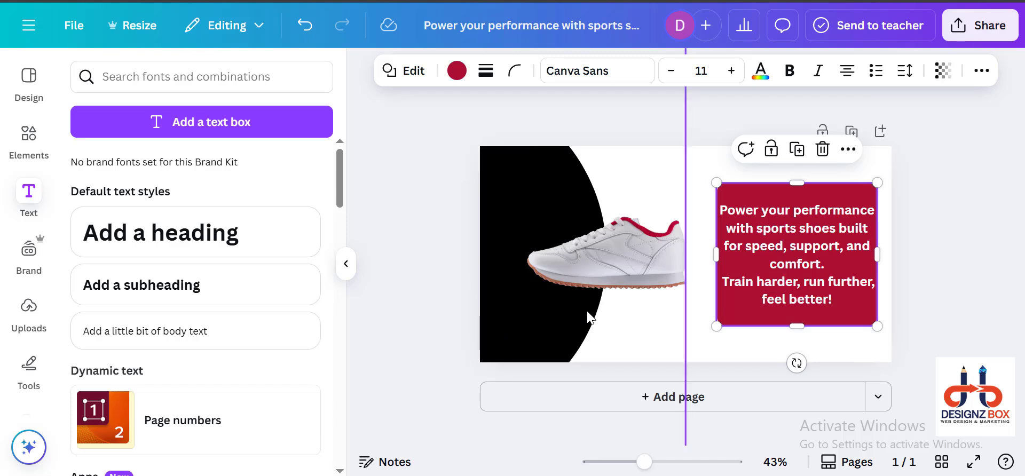
pyautogui.click(941, 281)
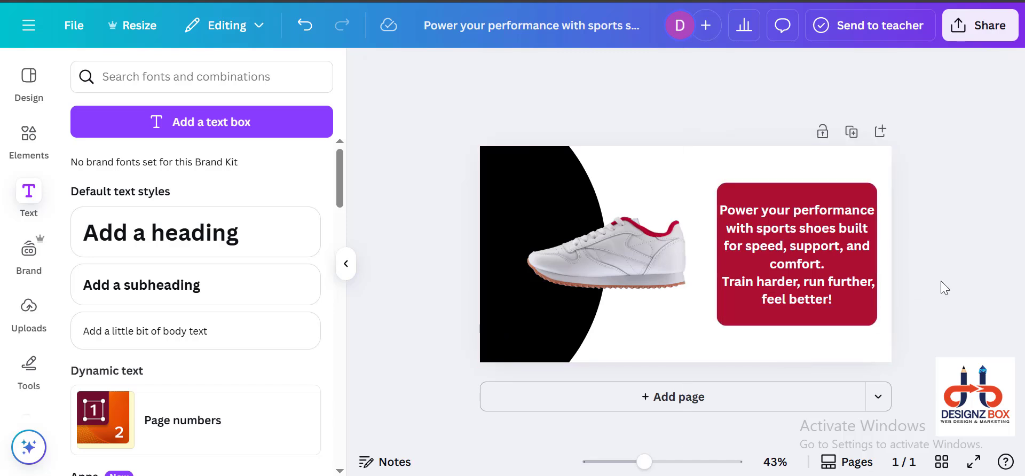
# Step: Show the page thumbnails and duplicate page 1
pyautogui.click(347, 264)
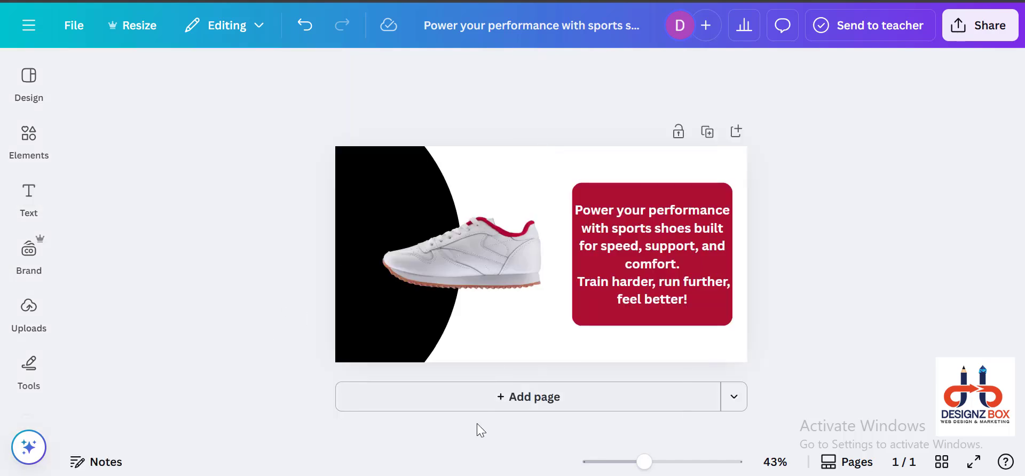
pyautogui.click(846, 462)
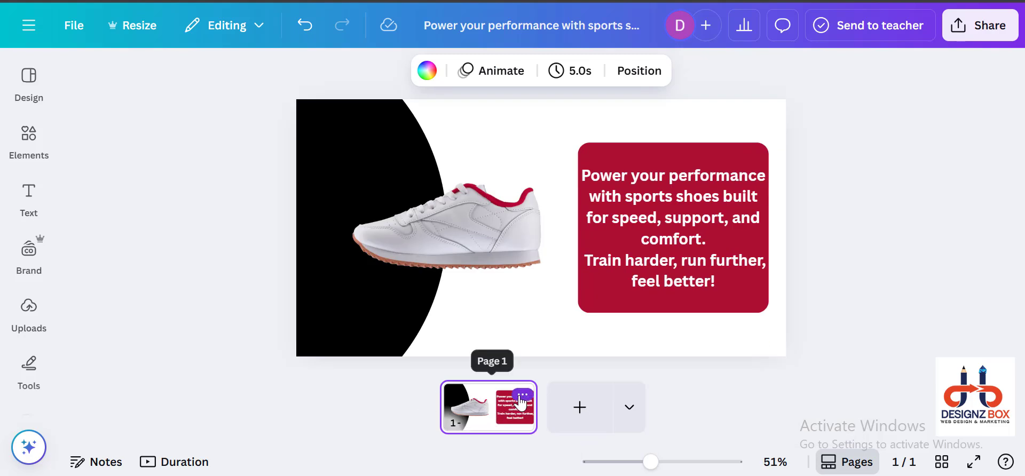
pyautogui.click(522, 396)
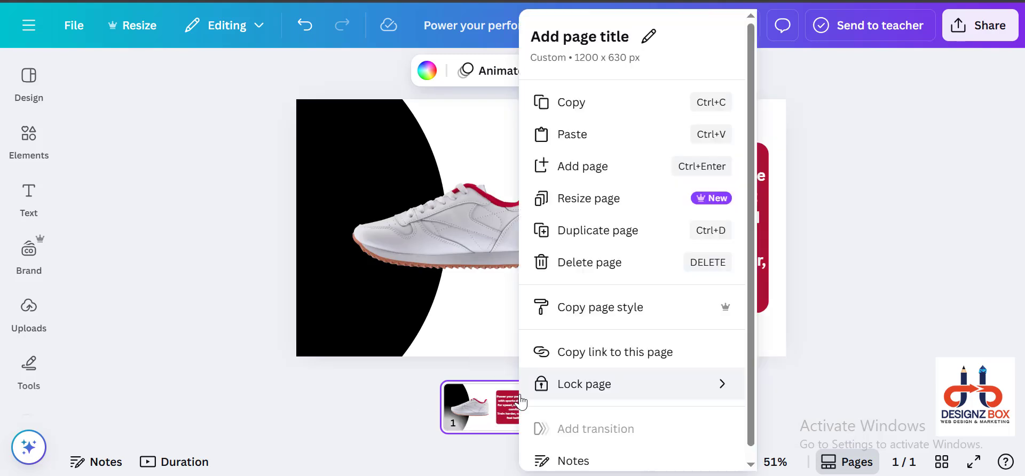
pyautogui.click(562, 232)
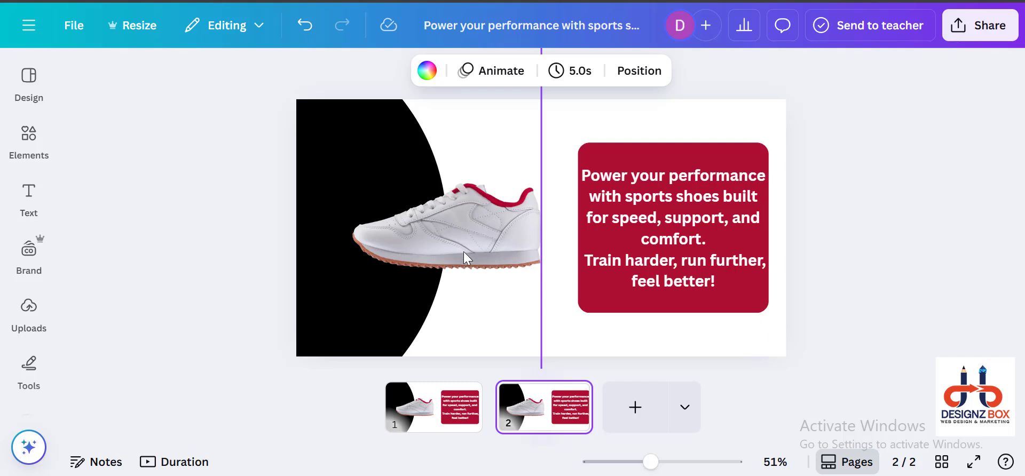
# Step: Rotate the grouped circle on page 2 until the purple sneaker shows beside the slogan box
pyautogui.click(301, 152)
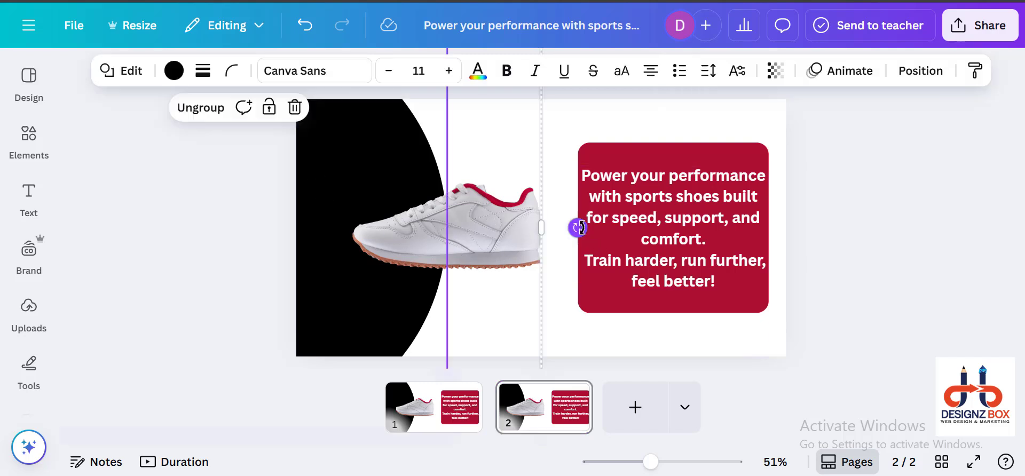
pyautogui.moveTo(579, 229); pyautogui.dragTo(238, 374)
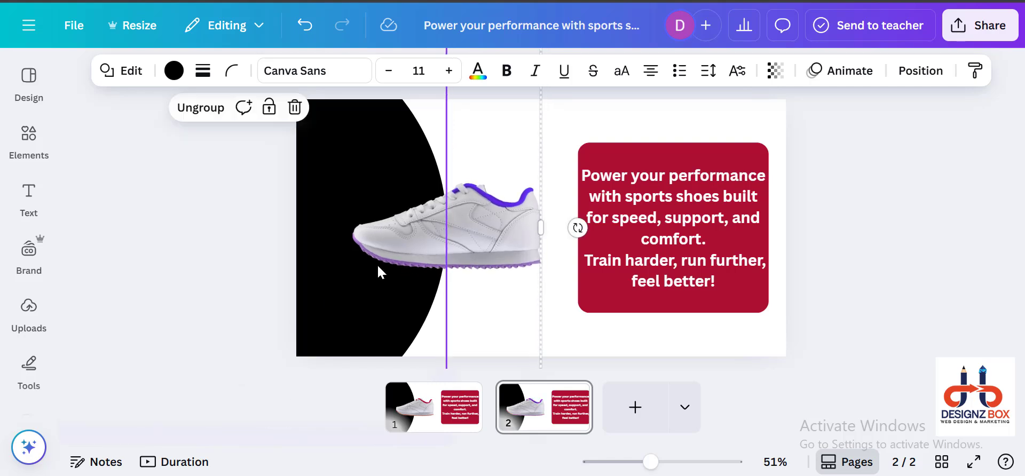
# Step: Recolour the rounded square behind page 2's slogan to the purple document colour of the sneaker
pyautogui.click(616, 149)
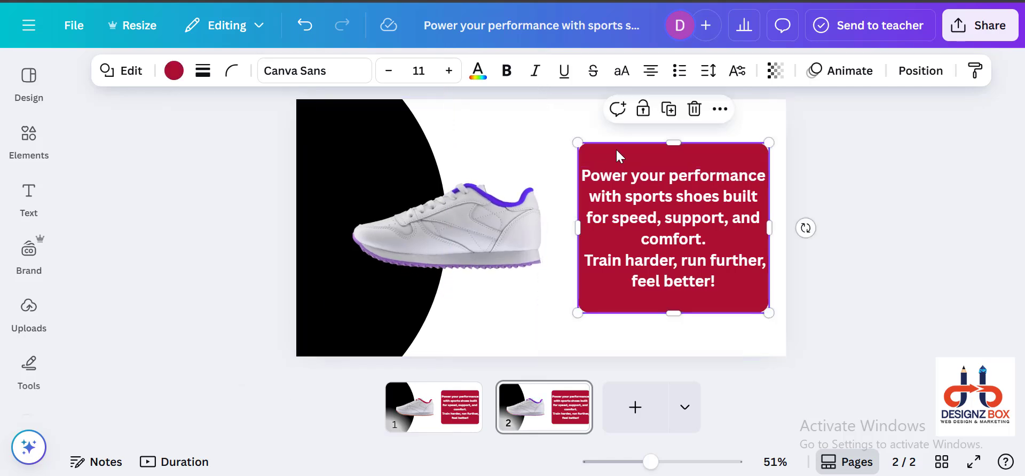
pyautogui.click(478, 219)
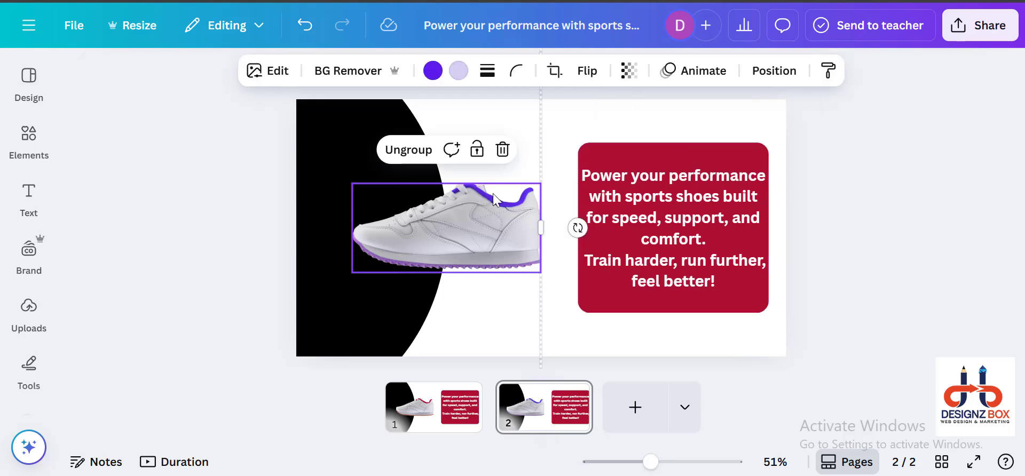
pyautogui.click(432, 71)
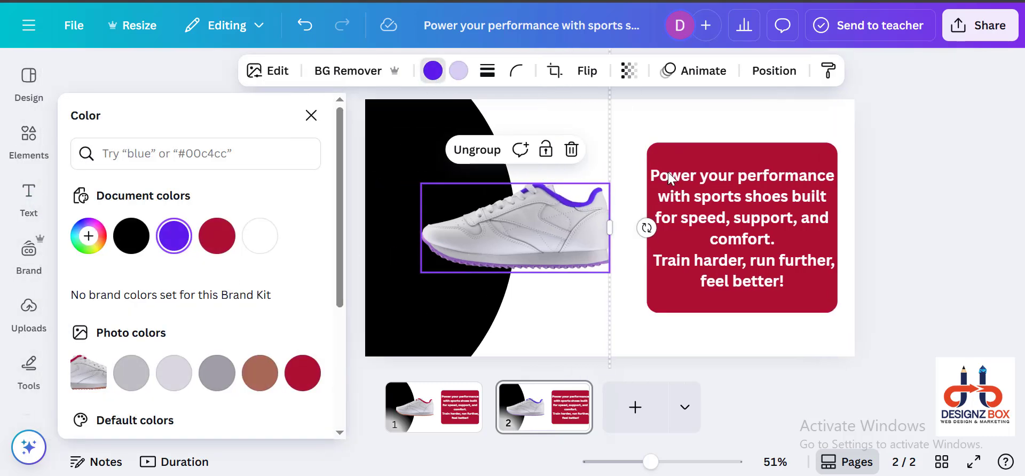
pyautogui.click(689, 155)
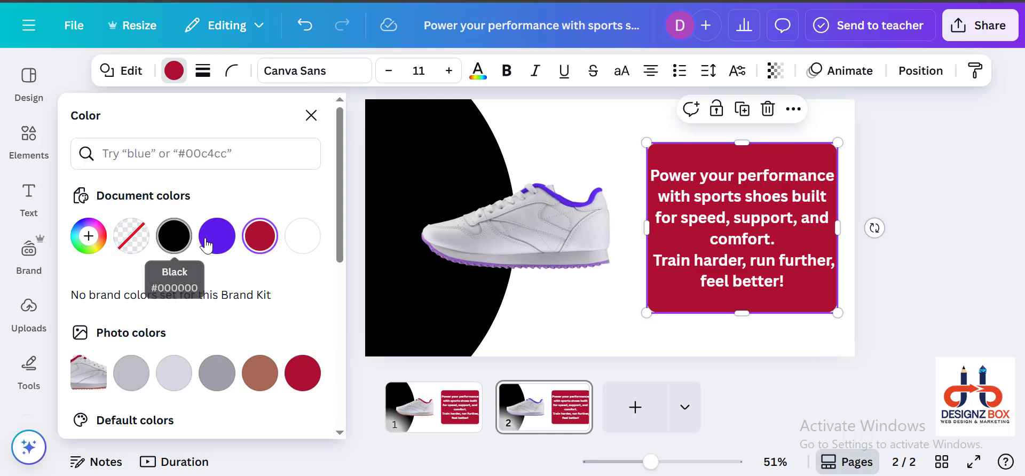
pyautogui.click(216, 243)
pyautogui.click(933, 262)
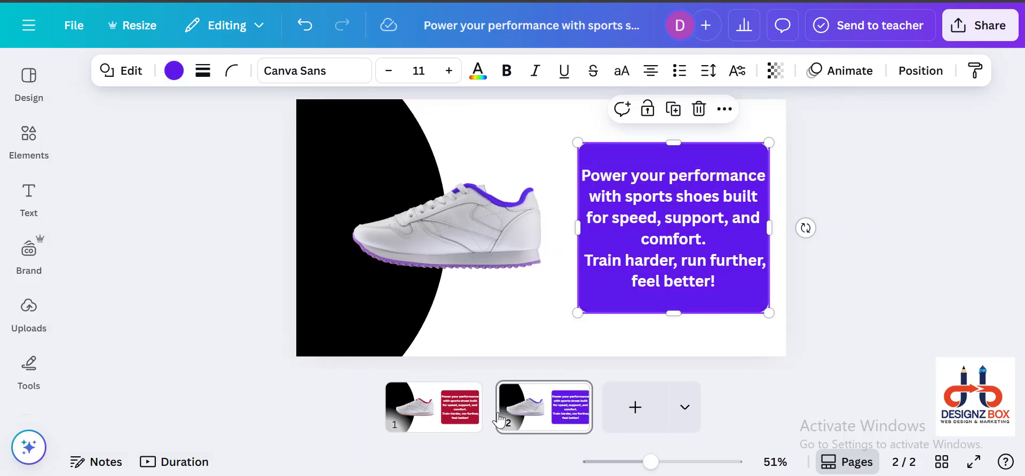
# Step: Duplicate page 2 and rotate the grouped circle on the new page until the green sneaker shows
pyautogui.moveTo(554, 409)
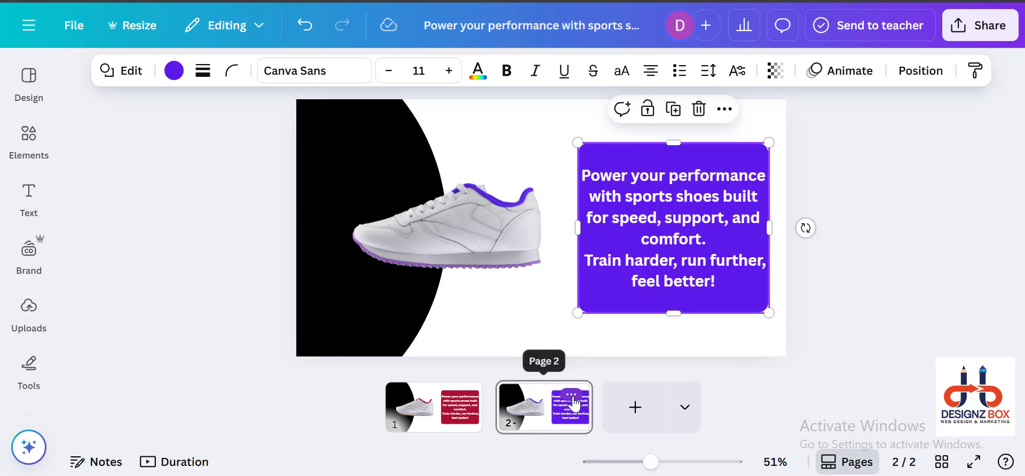
pyautogui.click(572, 399)
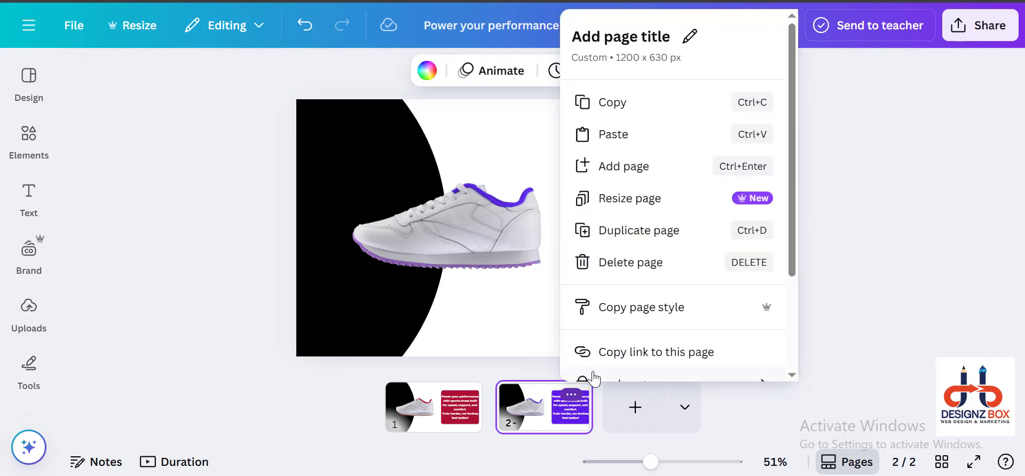
pyautogui.click(627, 235)
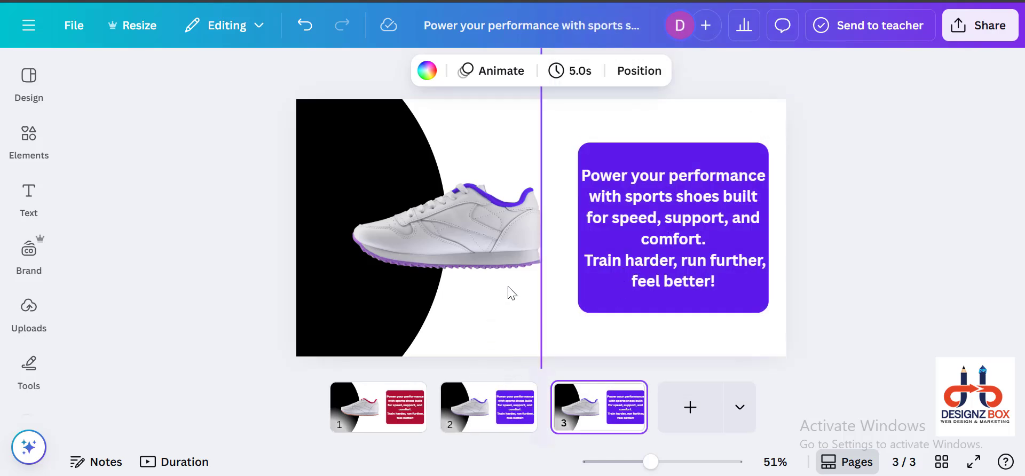
pyautogui.click(312, 165)
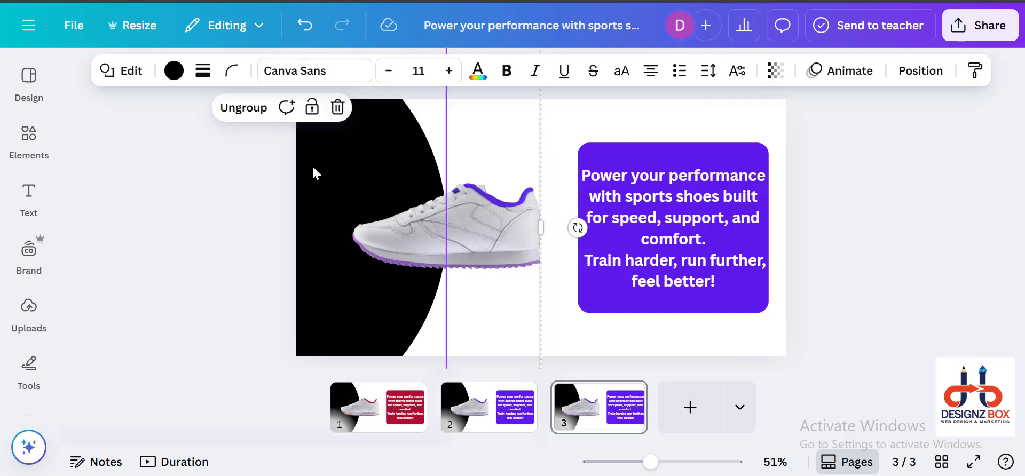
pyautogui.moveTo(575, 227); pyautogui.dragTo(243, 379)
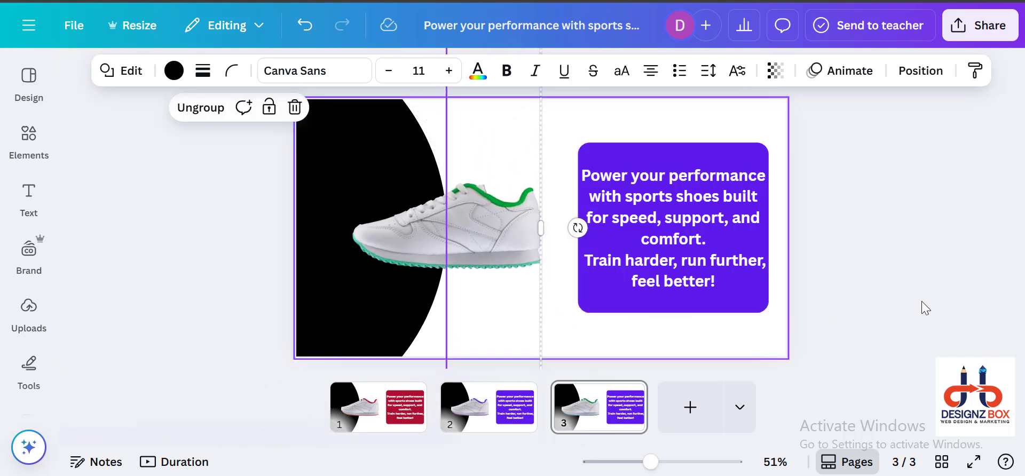
# Step: Recolour the rounded square behind page 3's slogan to the sneaker's green document colour #008f28
pyautogui.click(848, 300)
pyautogui.click(458, 213)
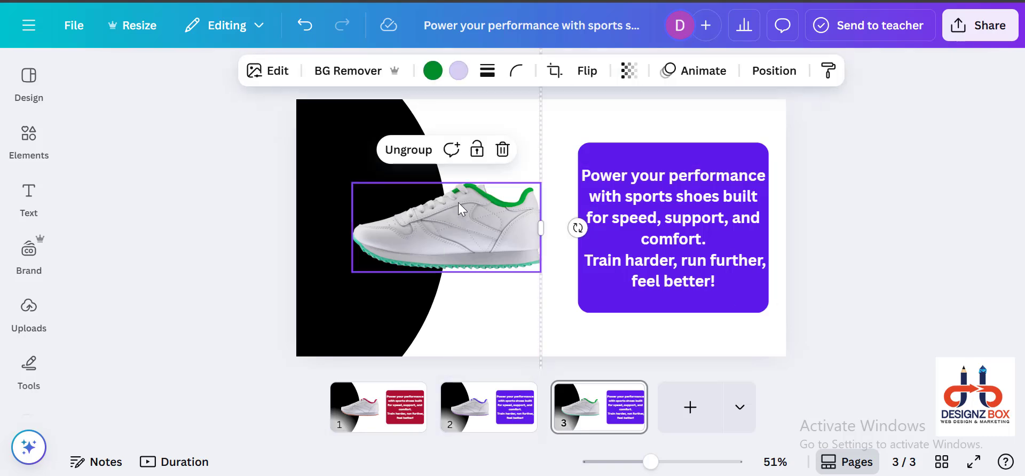
pyautogui.click(432, 70)
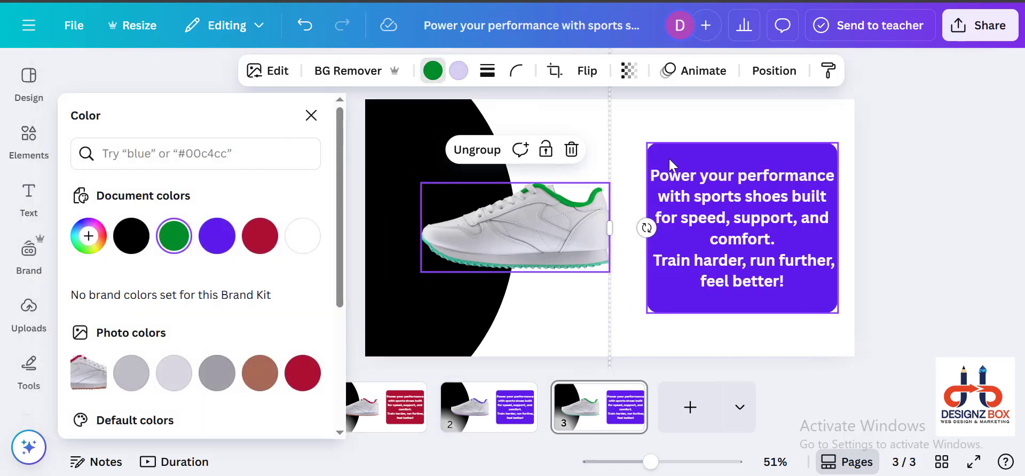
pyautogui.click(678, 154)
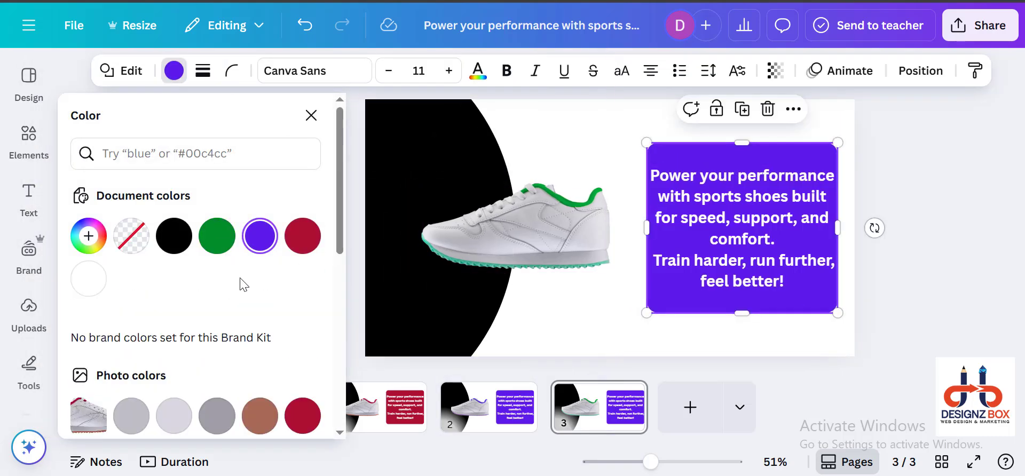
pyautogui.click(217, 236)
pyautogui.press('Escape')
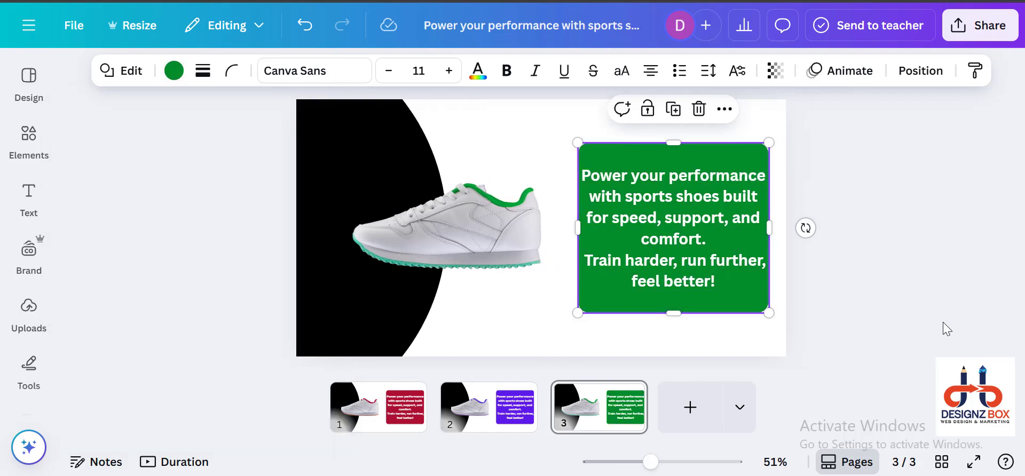
pyautogui.click(946, 328)
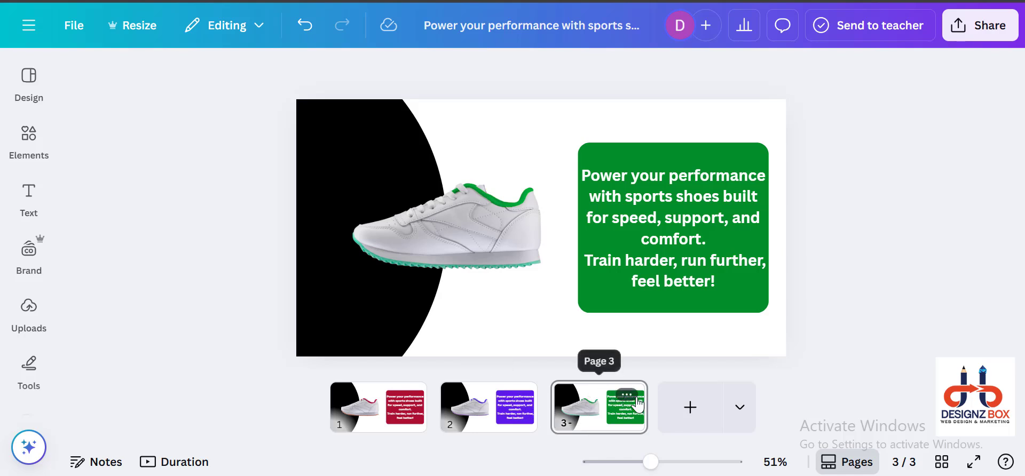
# Step: Duplicate page 3 and rotate the grouped circle on the new page until the blue sneaker shows
pyautogui.click(629, 396)
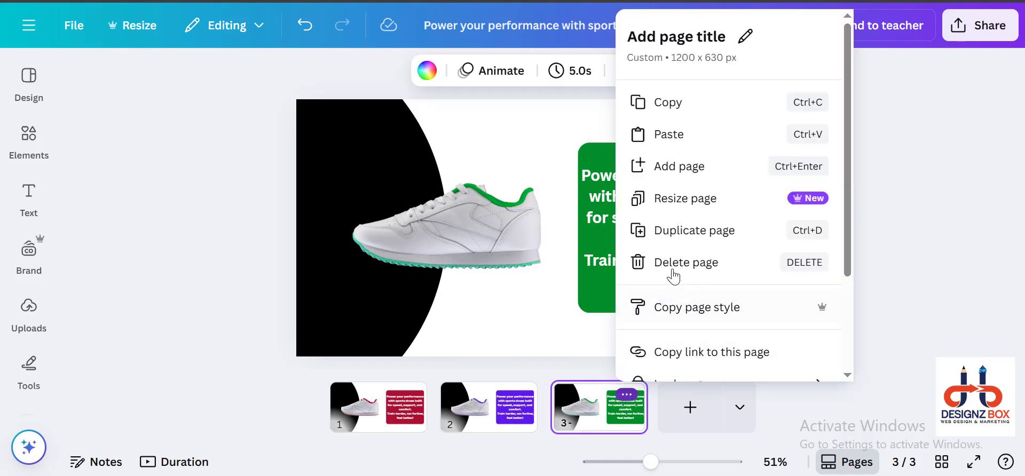
pyautogui.click(674, 233)
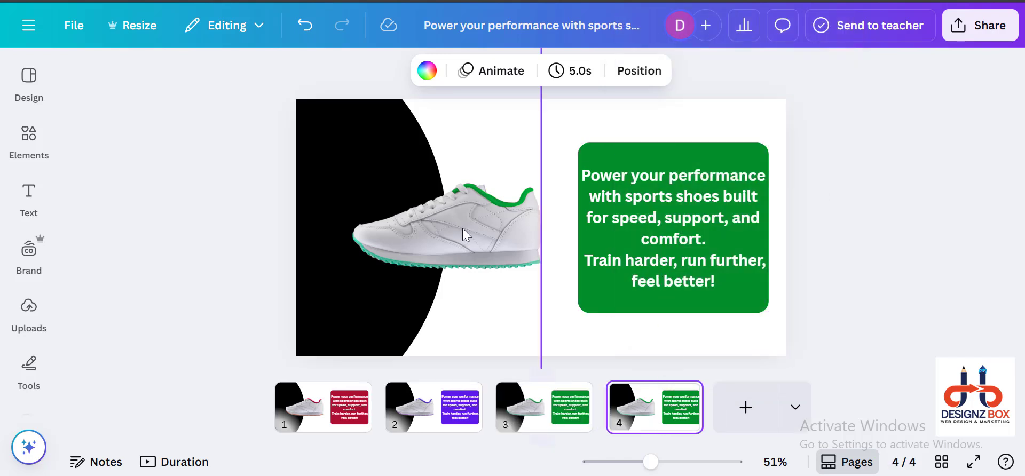
pyautogui.click(322, 190)
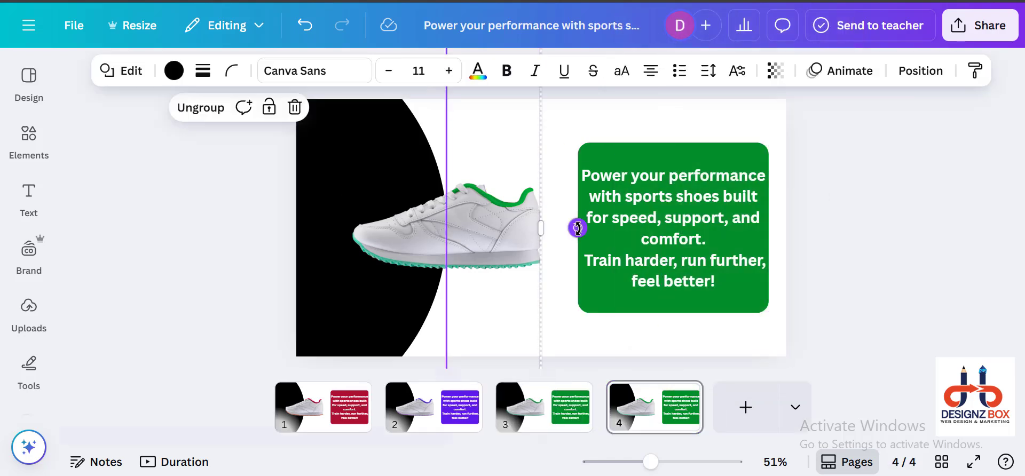
pyautogui.moveTo(577, 228); pyautogui.dragTo(238, 377)
# Step: Recolour the rounded square behind page 4's slogan to the blue document colour of the sneaker
pyautogui.click(478, 224)
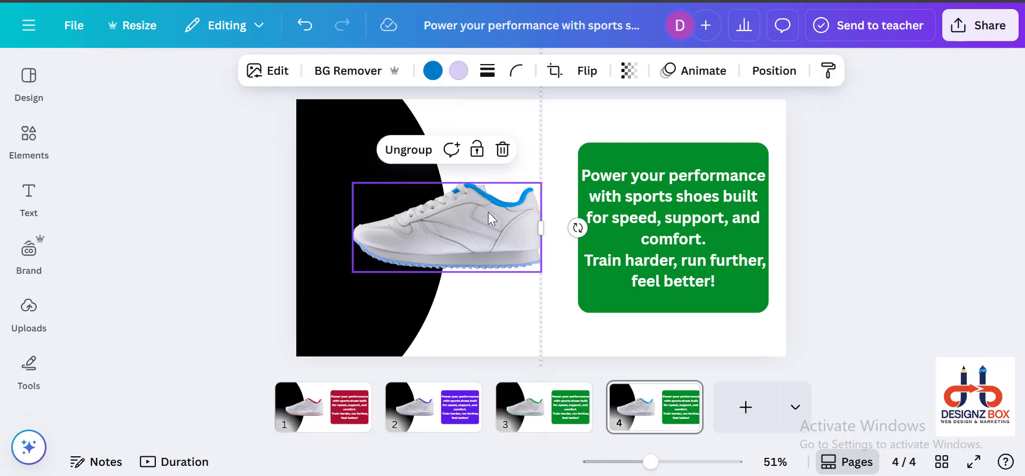
pyautogui.click(432, 70)
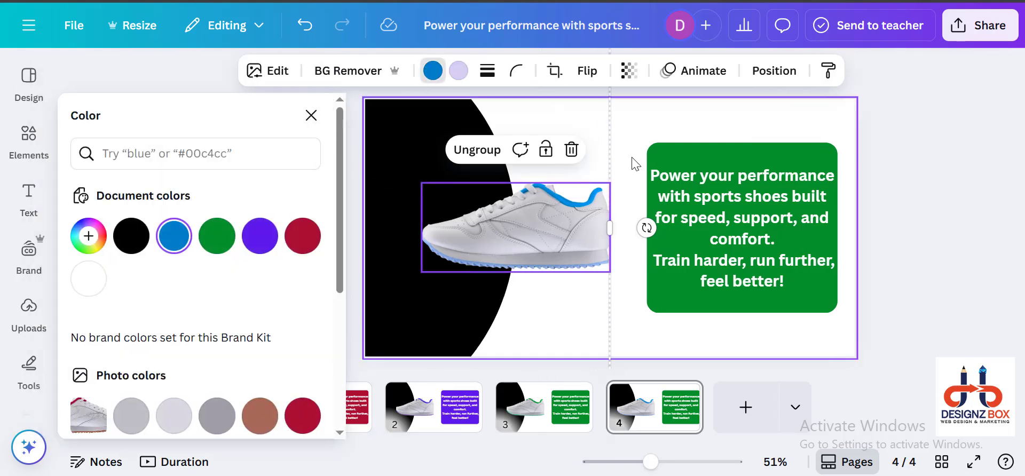
pyautogui.click(676, 150)
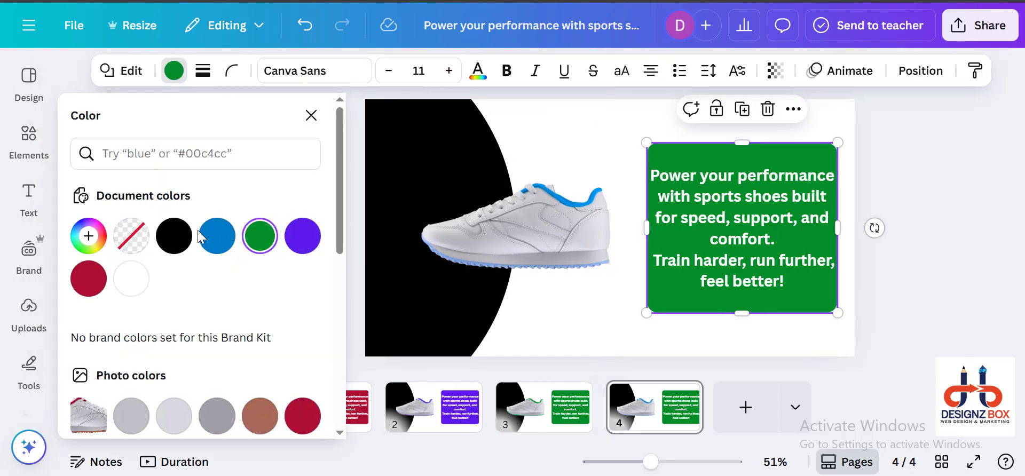
pyautogui.click(216, 235)
pyautogui.click(947, 274)
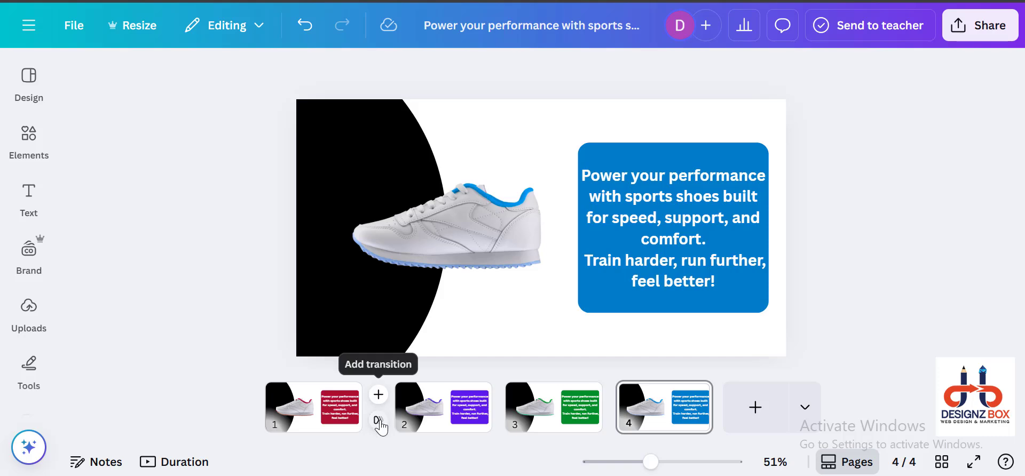
# Step: Add a Match & Move transition of 2.5 seconds after page 1 and apply it between all pages
pyautogui.click(379, 423)
pyautogui.scroll(-2, 208, 278)
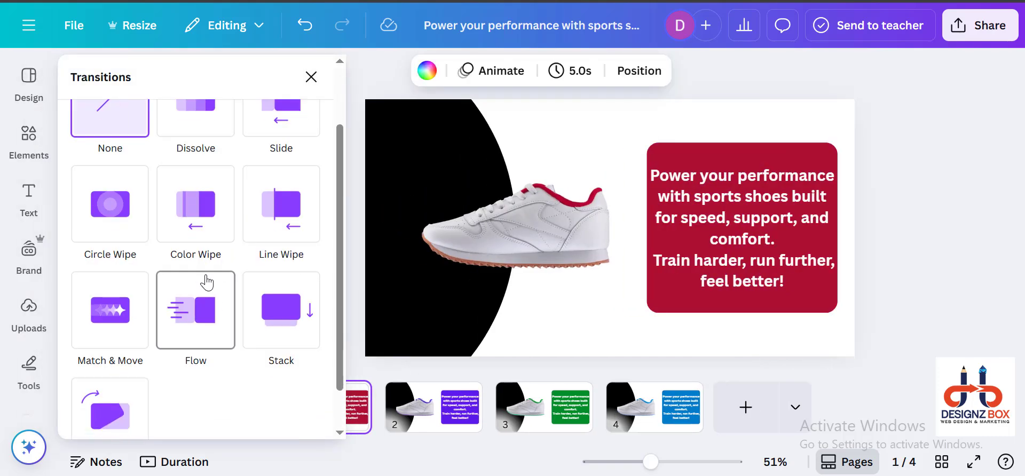
pyautogui.scroll(-1, 207, 283)
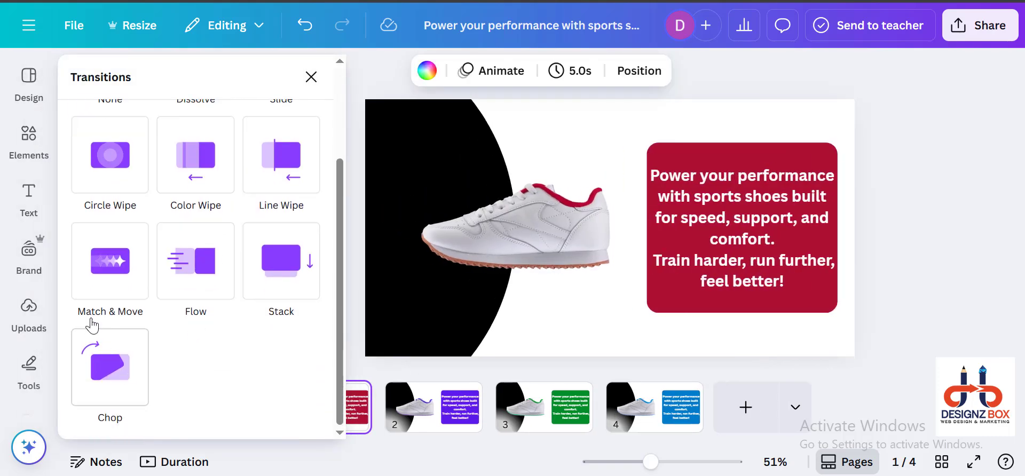
pyautogui.click(116, 287)
pyautogui.moveTo(110, 343); pyautogui.dragTo(287, 351)
pyautogui.scroll(-4, 192, 389)
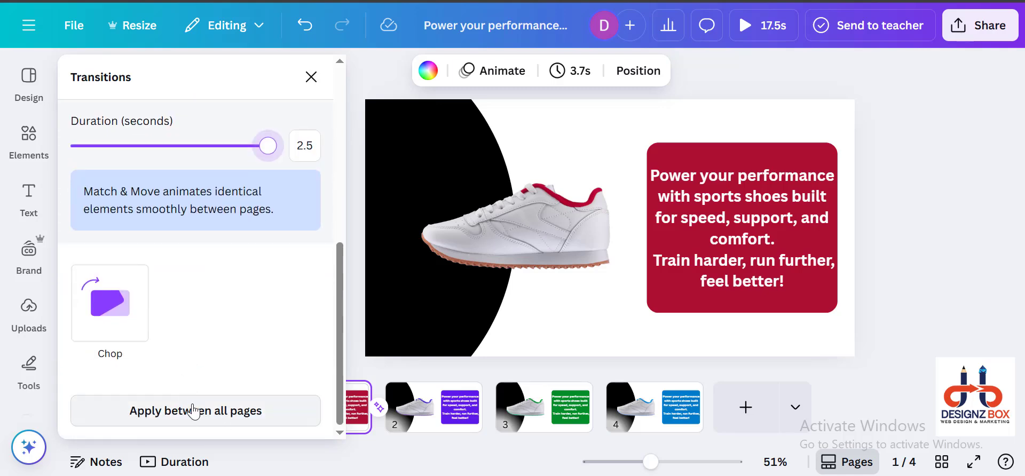
pyautogui.click(184, 411)
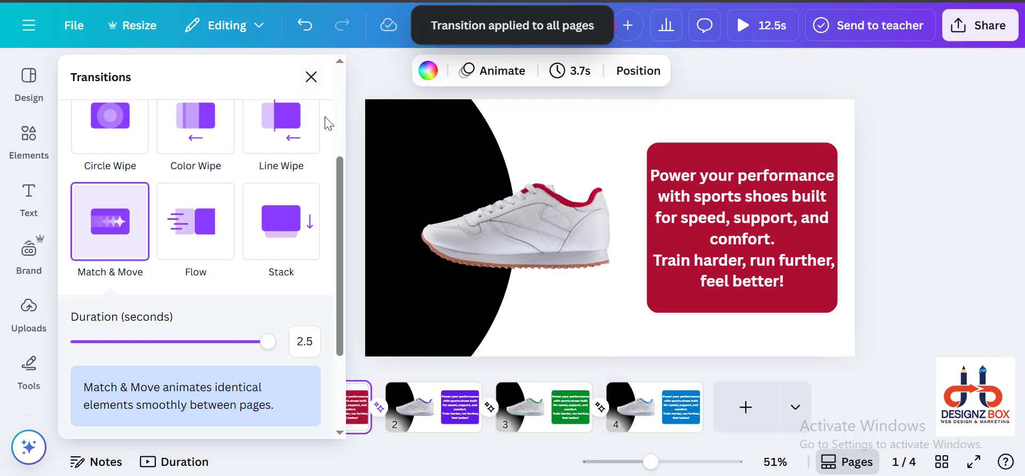
pyautogui.click(311, 77)
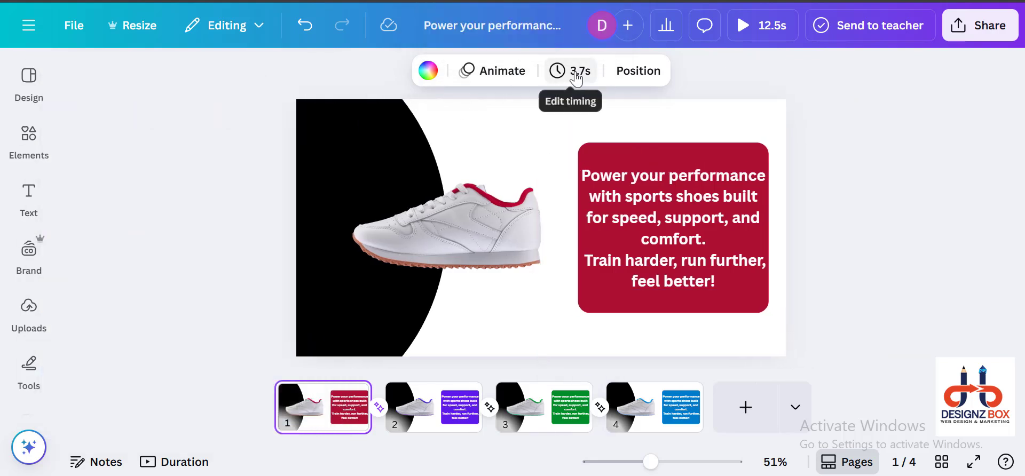
# Step: Set page 1's timing to 6.0 seconds and play the preview of the whole four-page animation
pyautogui.click(576, 78)
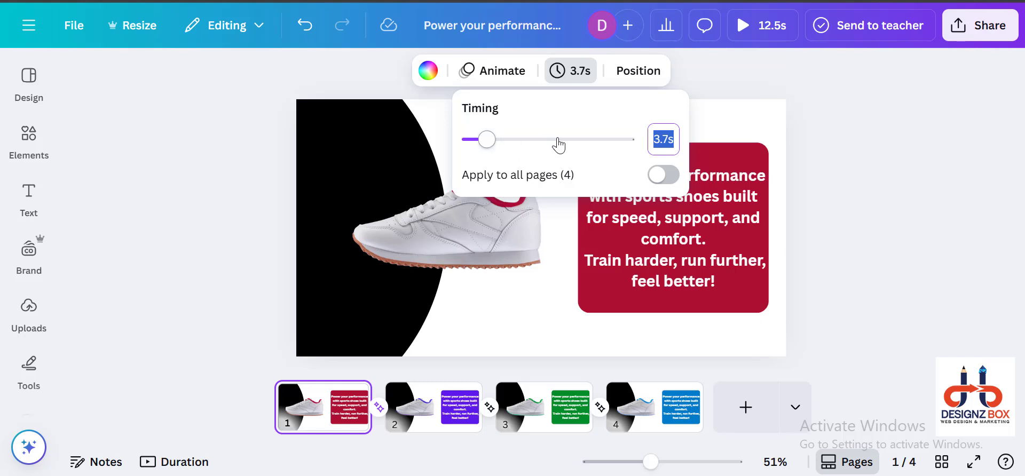
pyautogui.moveTo(487, 140); pyautogui.dragTo(499, 145)
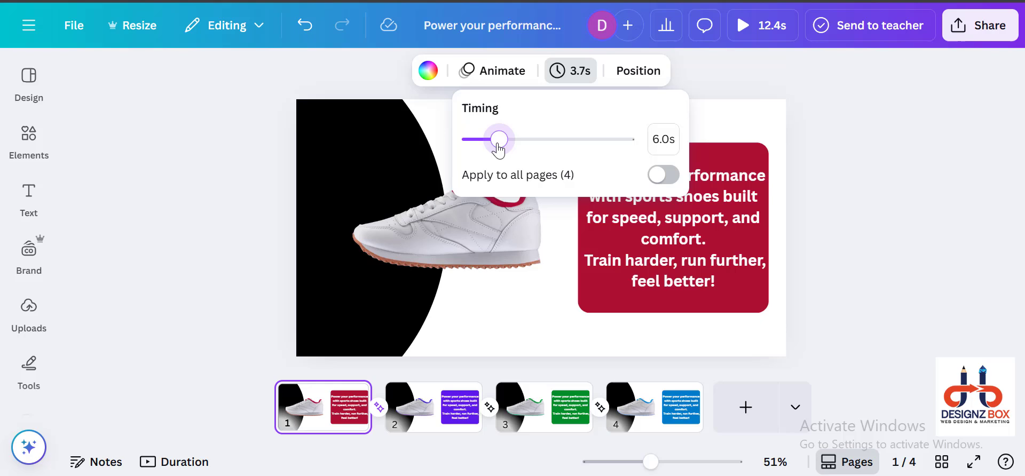
pyautogui.click(259, 194)
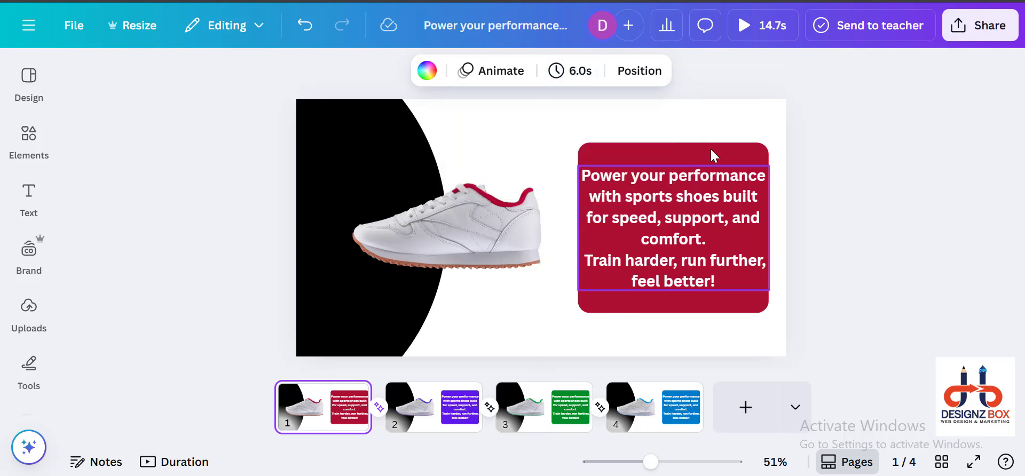
pyautogui.click(760, 34)
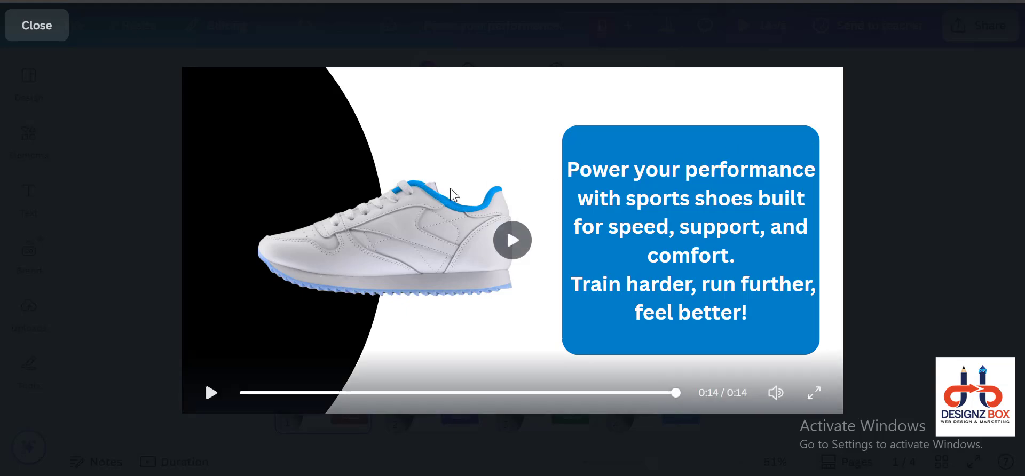
pyautogui.click(89, 218)
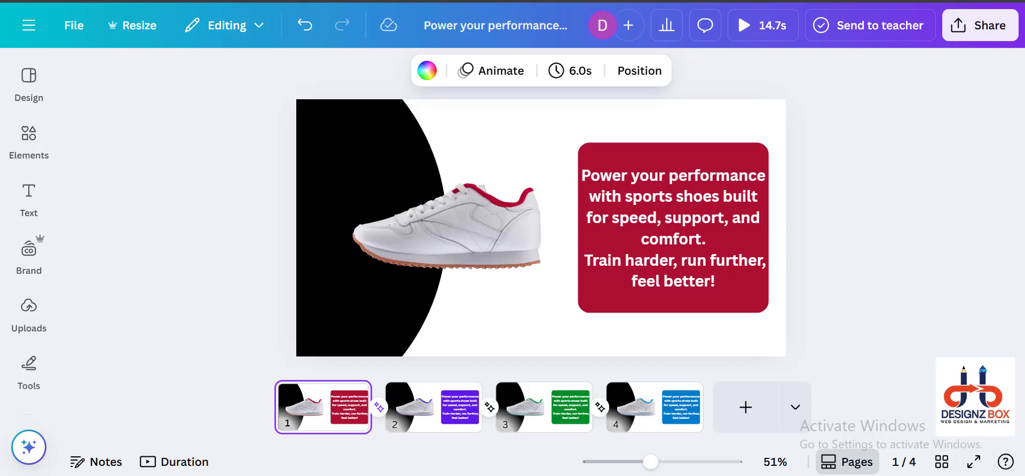
pyautogui.click(495, 475)
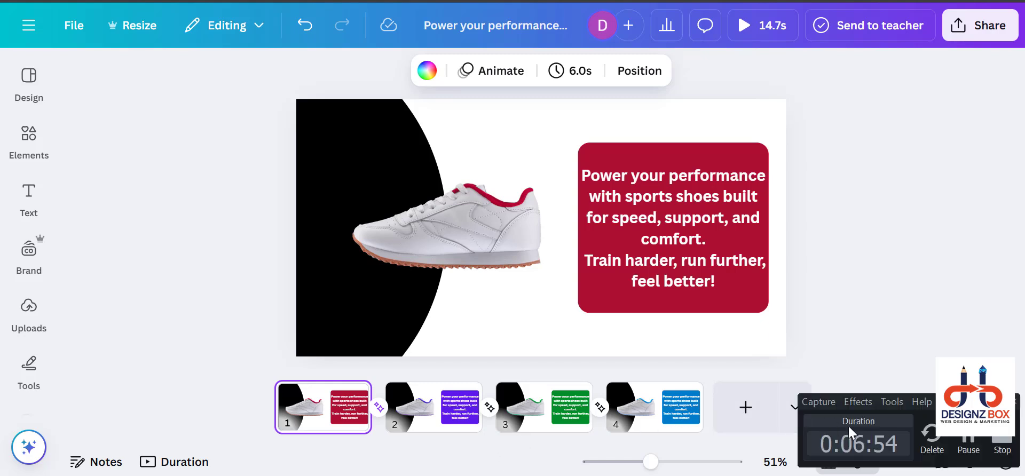
pyautogui.click(1000, 444)
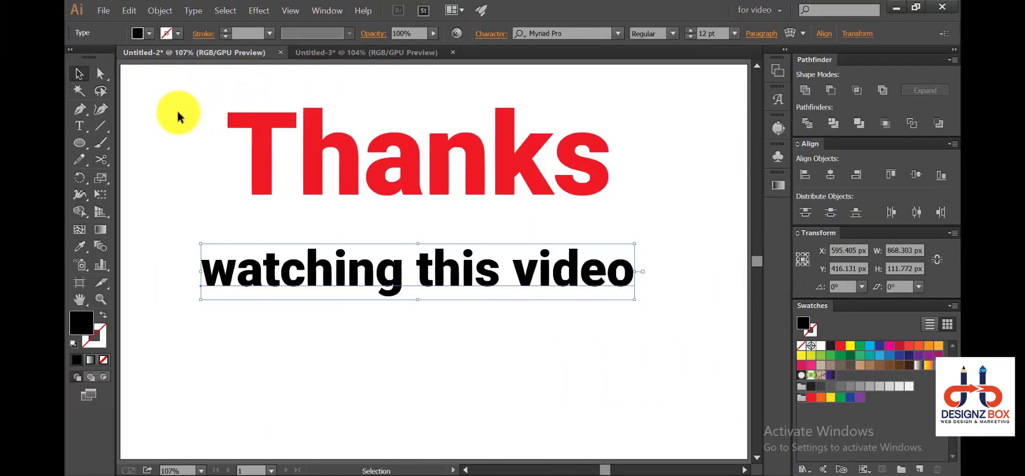